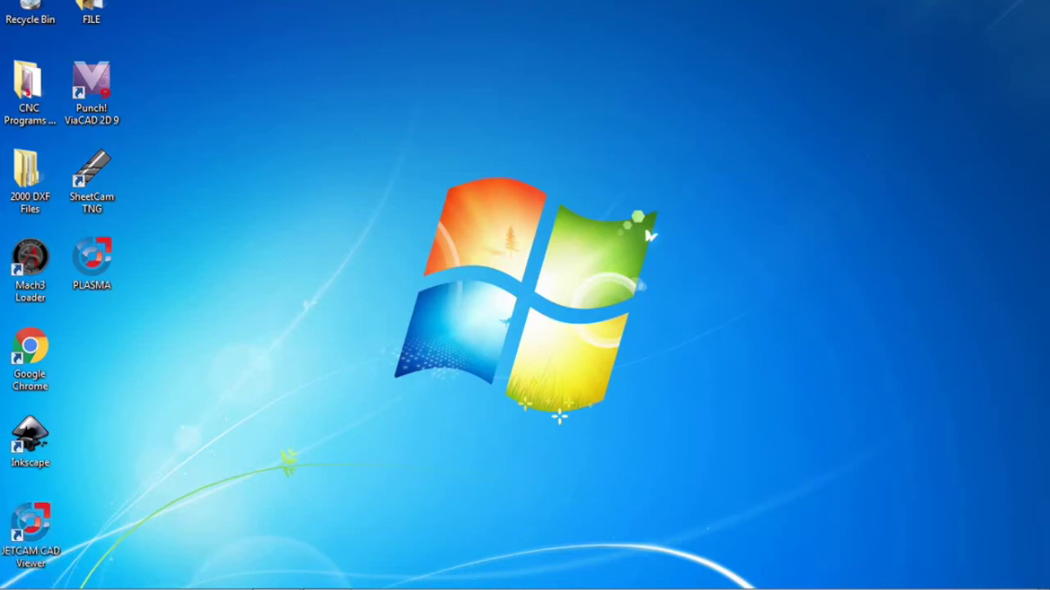
# Launch Google Chrome maximized and load dafont.com
pyautogui.click(228, 587)
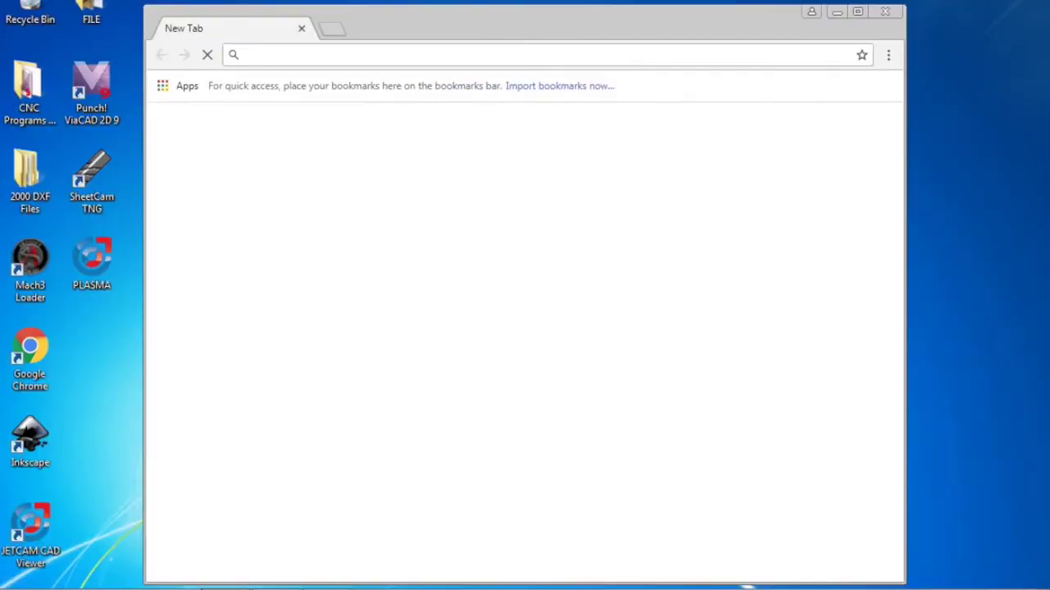
pyautogui.click(858, 11)
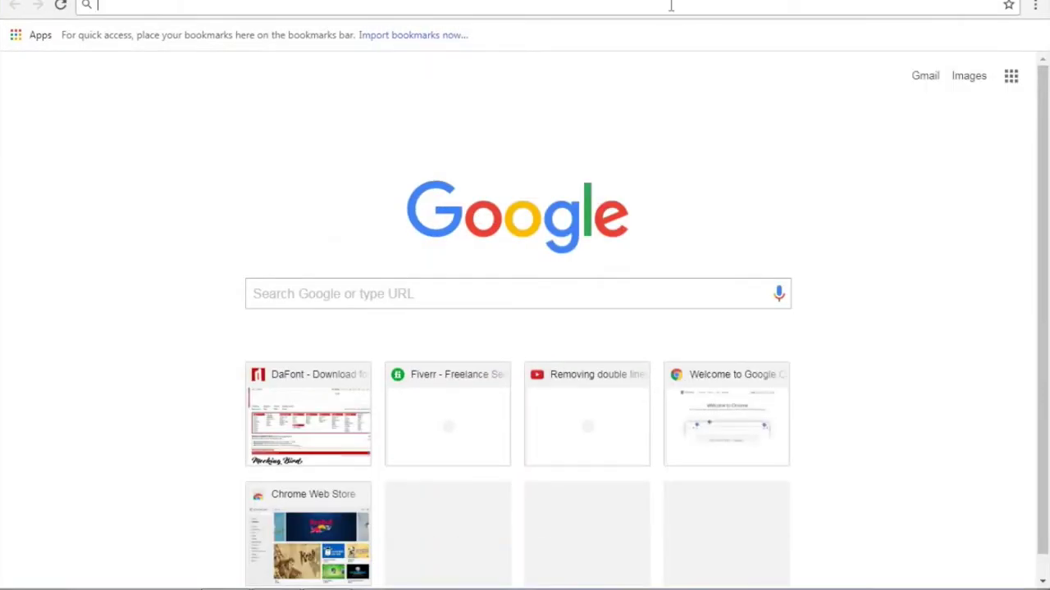
pyautogui.write('dafont')
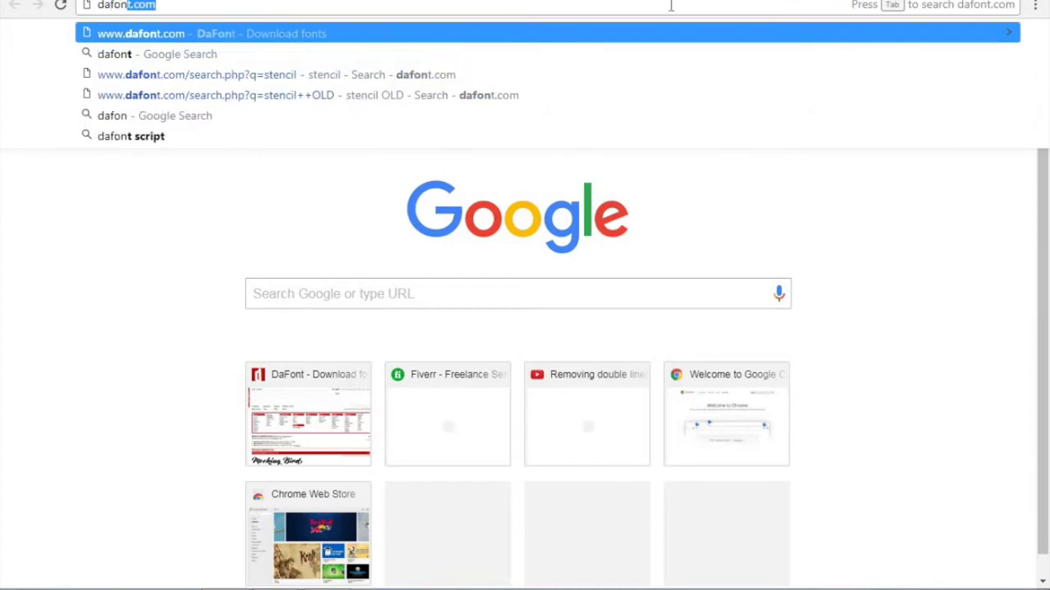
pyautogui.write('.com')
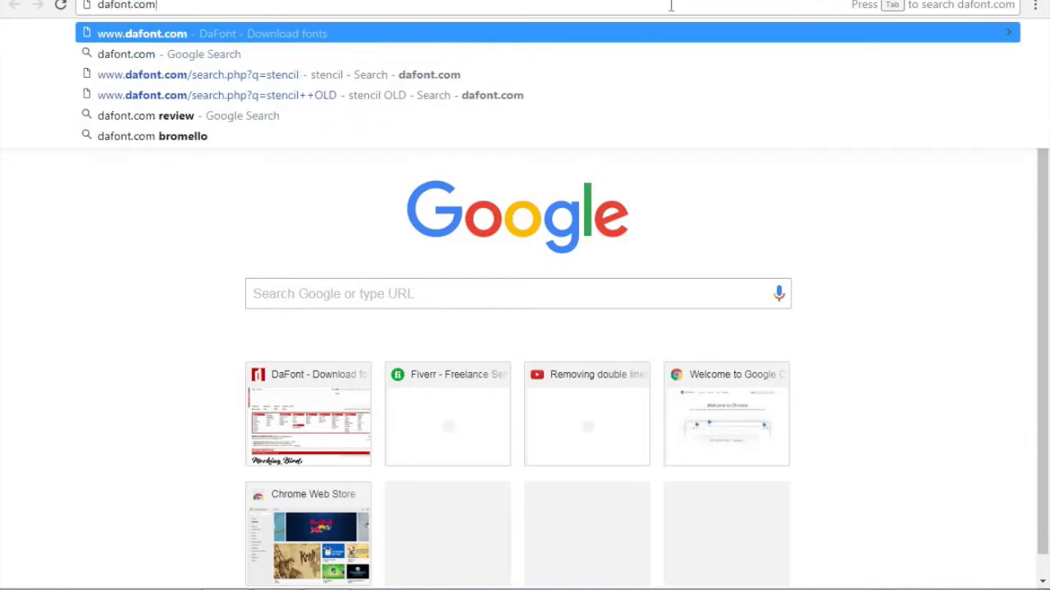
pyautogui.press('Return')
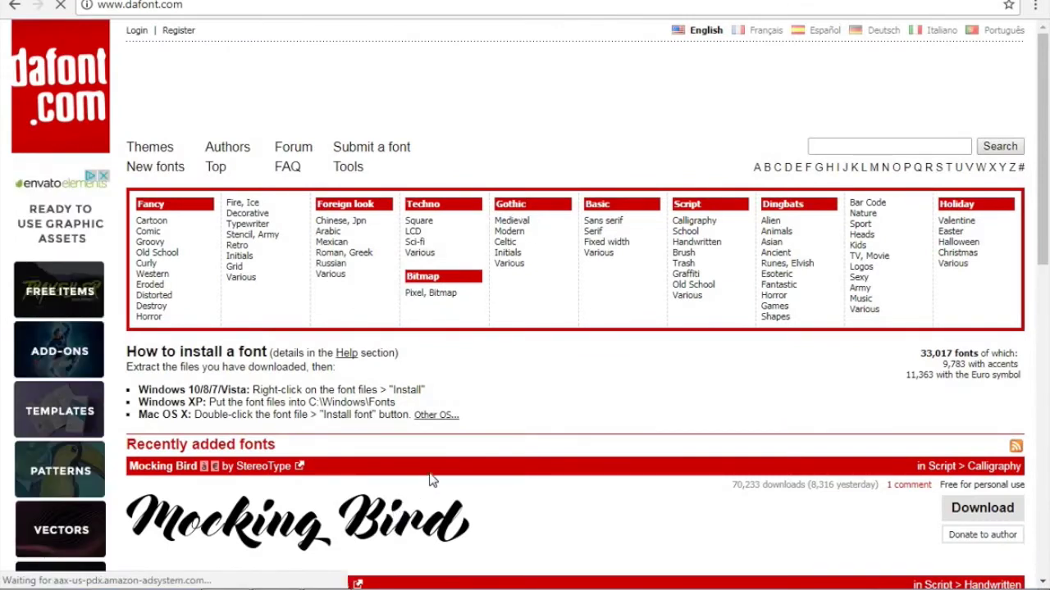
# Look over the DaFont homepage and put the cursor in its search box
pyautogui.scroll(-1, 434, 479)
pyautogui.scroll(-2, 433, 480)
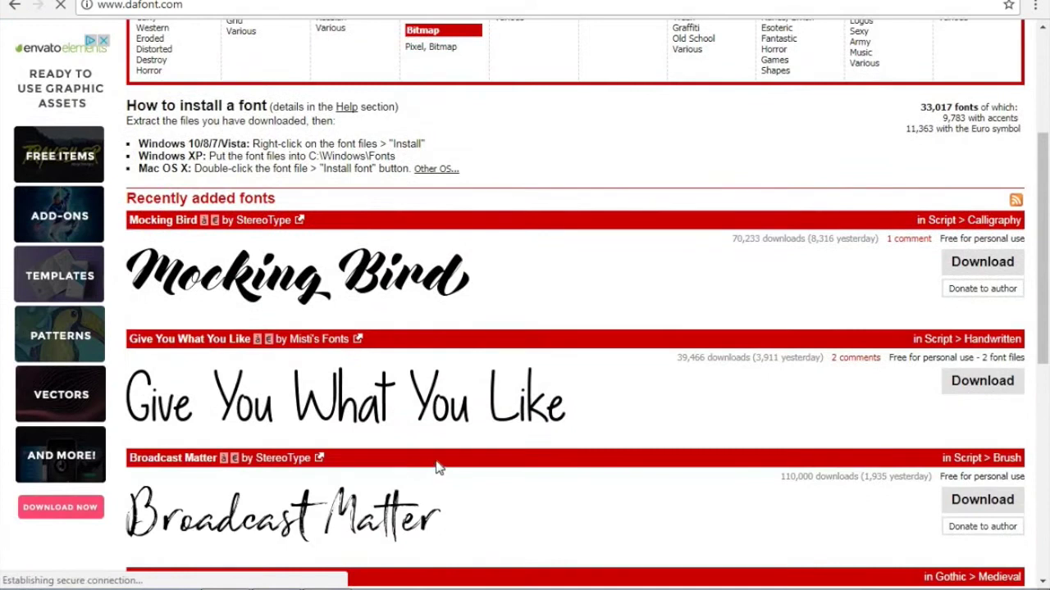
pyautogui.scroll(3, 440, 463)
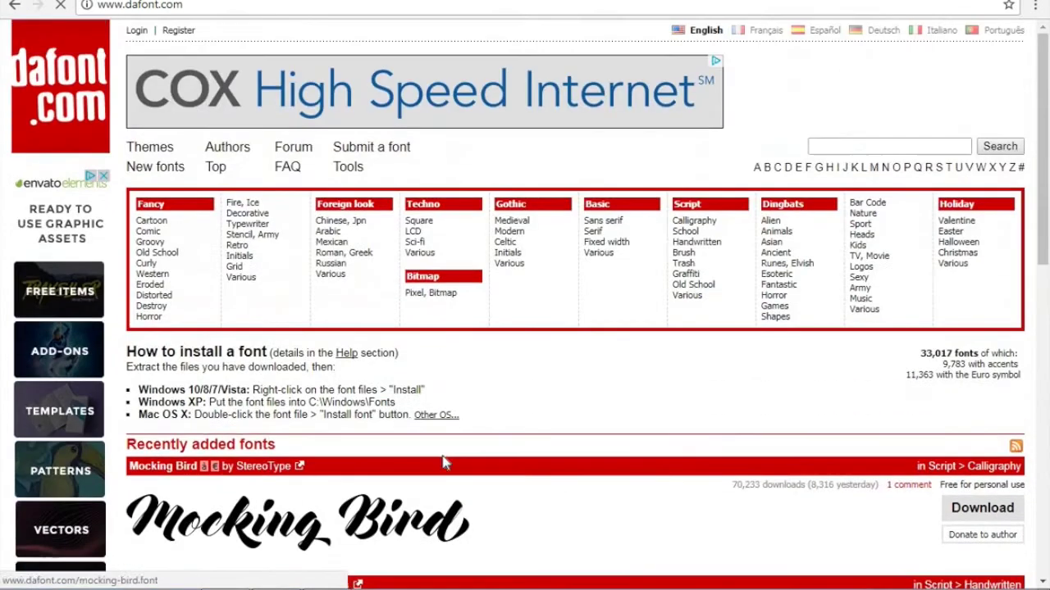
pyautogui.click(816, 146)
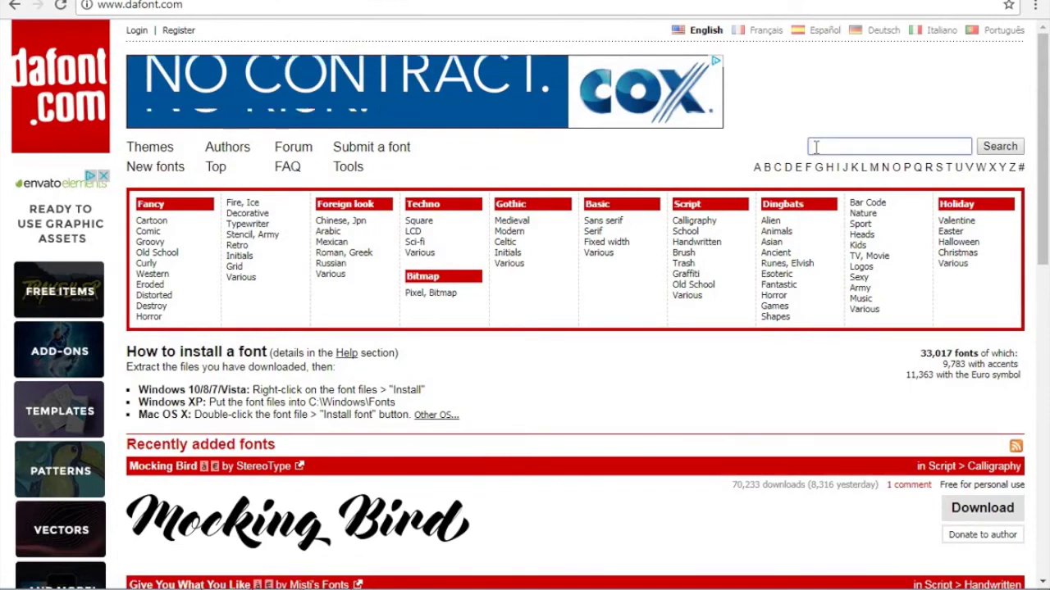
# Search DaFont for 'stencil' and scroll through the results
pyautogui.write('stencil')
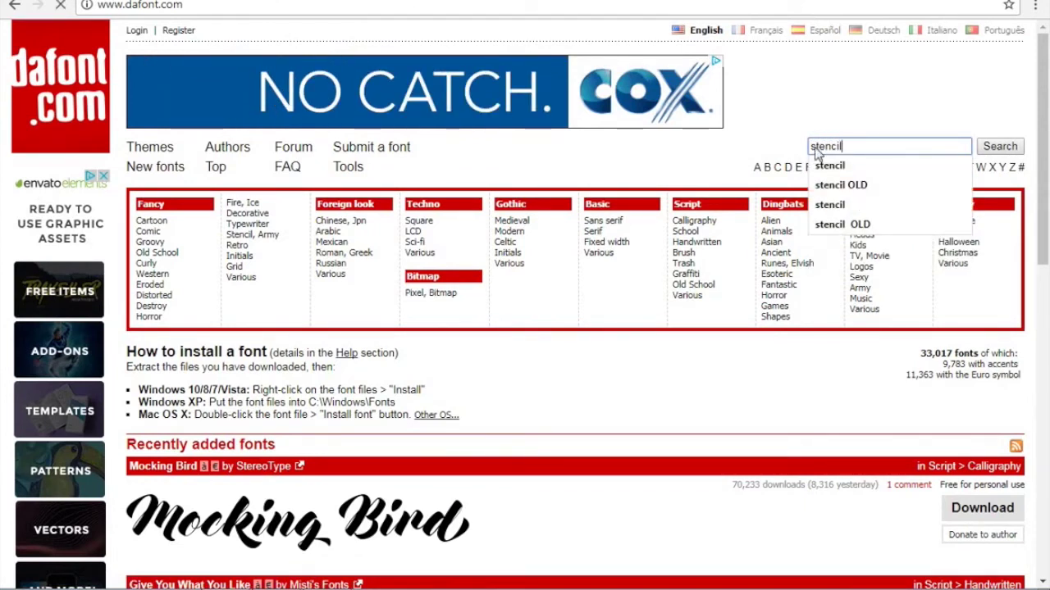
pyautogui.press('Return')
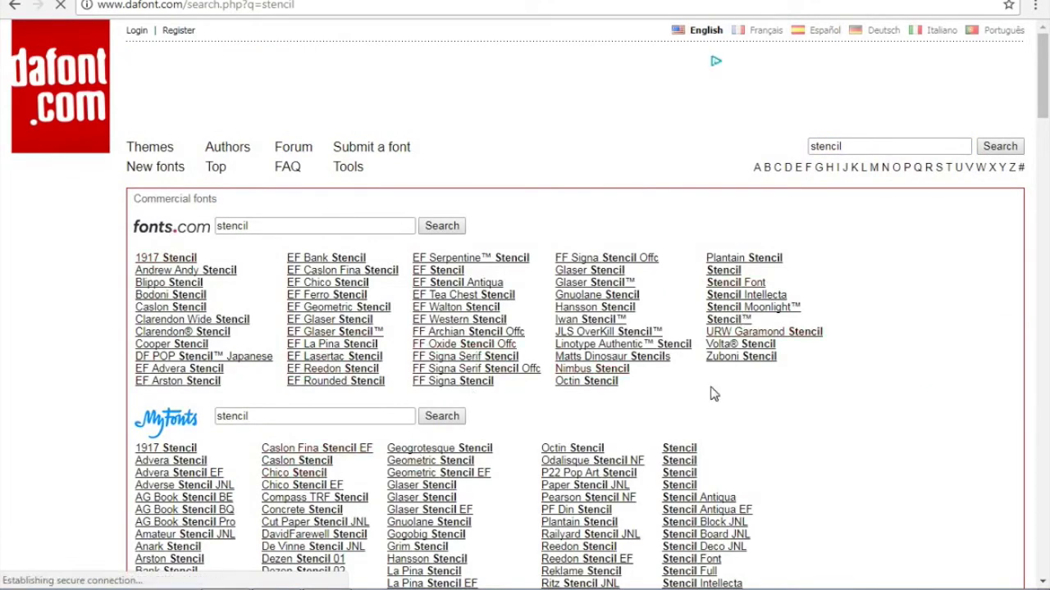
pyautogui.scroll(-3, 736, 382)
pyautogui.scroll(-6, 741, 383)
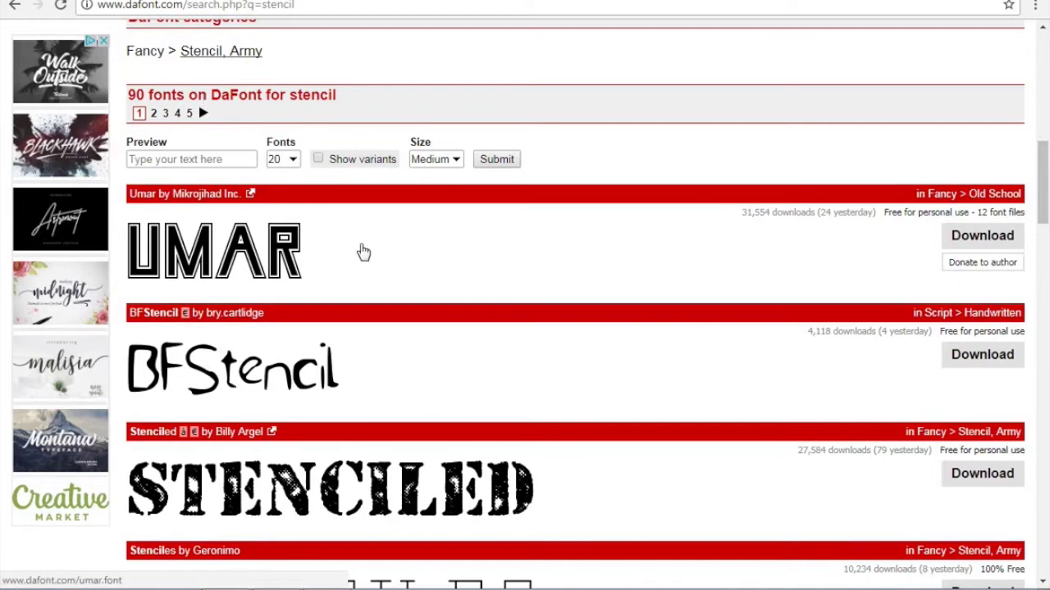
pyautogui.scroll(-3, 368, 264)
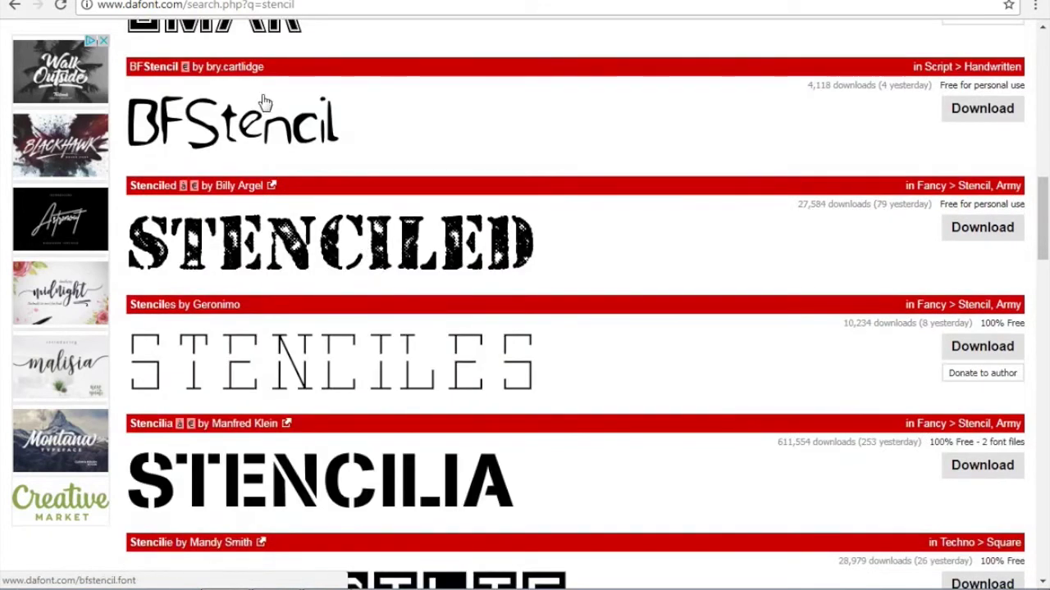
pyautogui.scroll(1, 275, 103)
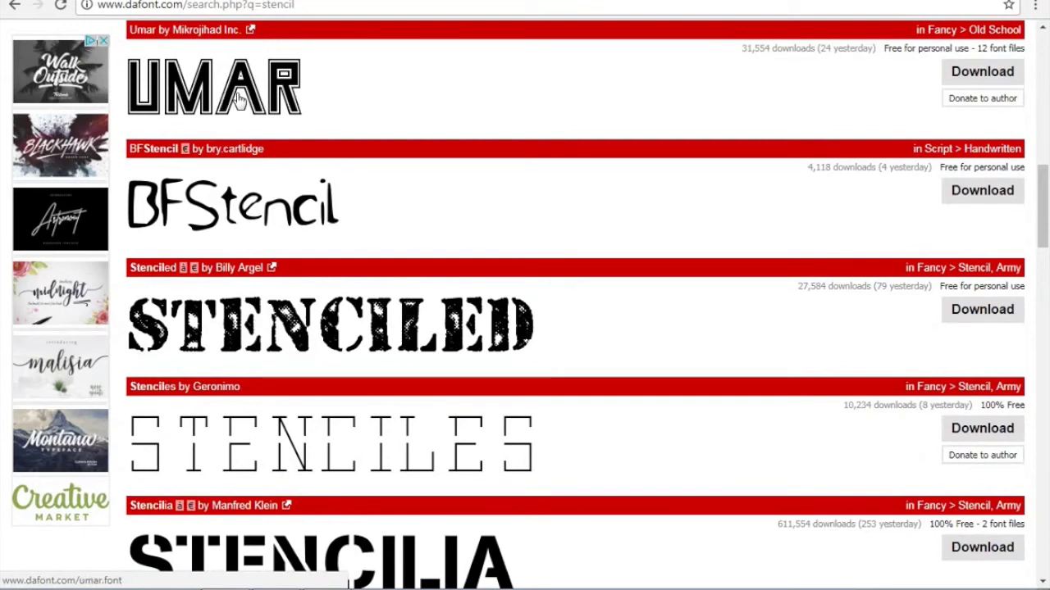
pyautogui.scroll(-2, 450, 241)
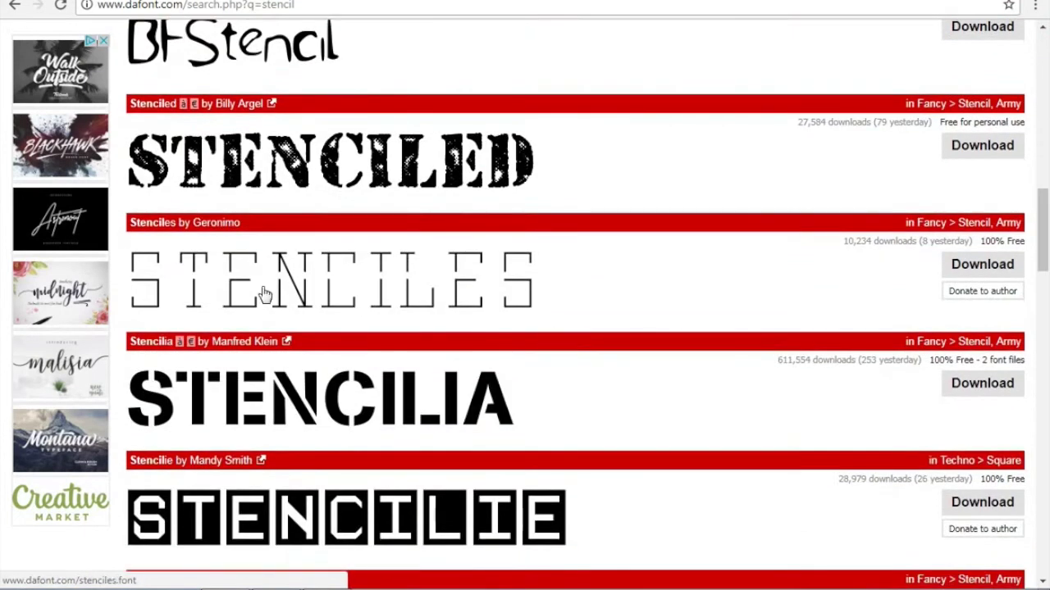
pyautogui.scroll(-3, 361, 410)
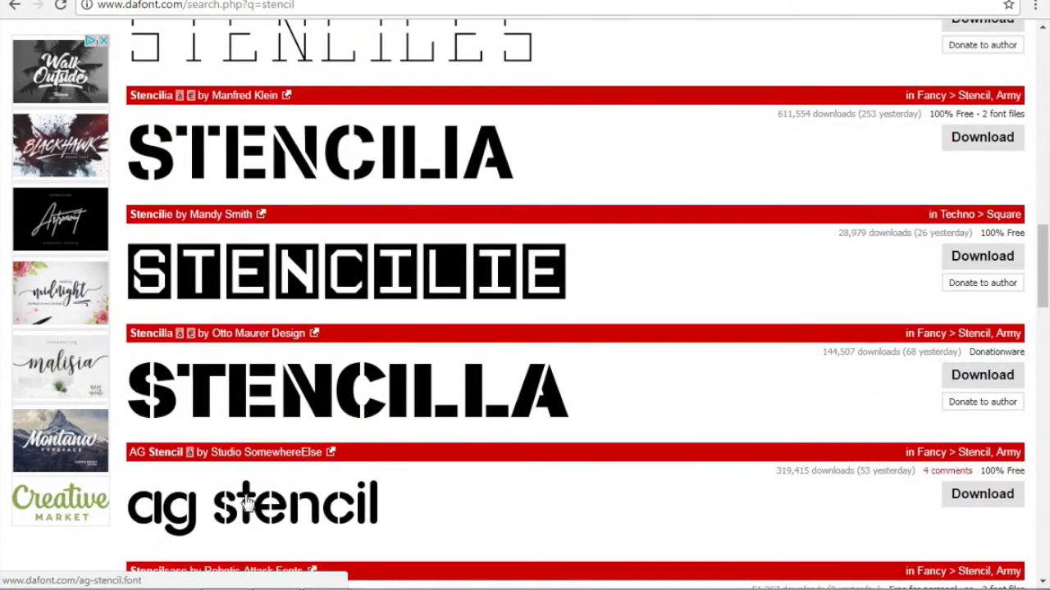
pyautogui.scroll(-8, 300, 447)
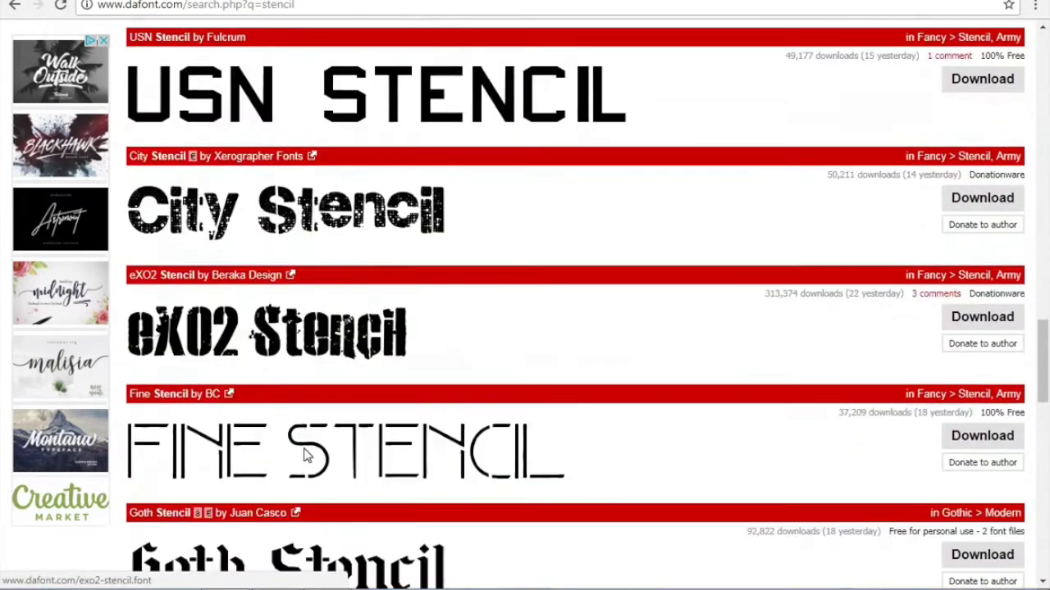
pyautogui.scroll(-13, 305, 455)
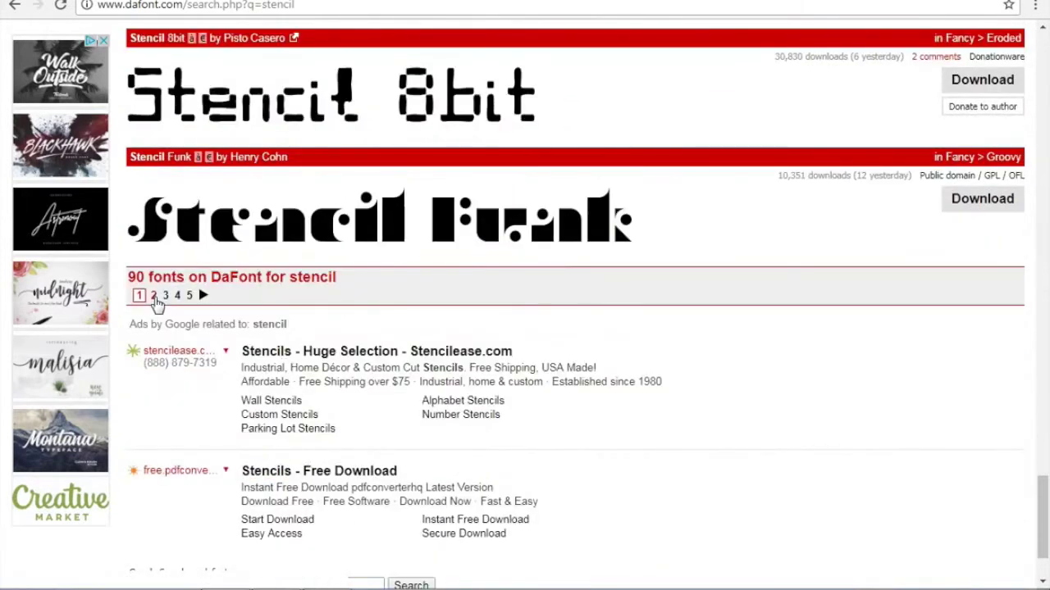
# On results page 3, download the Stencil Camera font
pyautogui.click(165, 297)
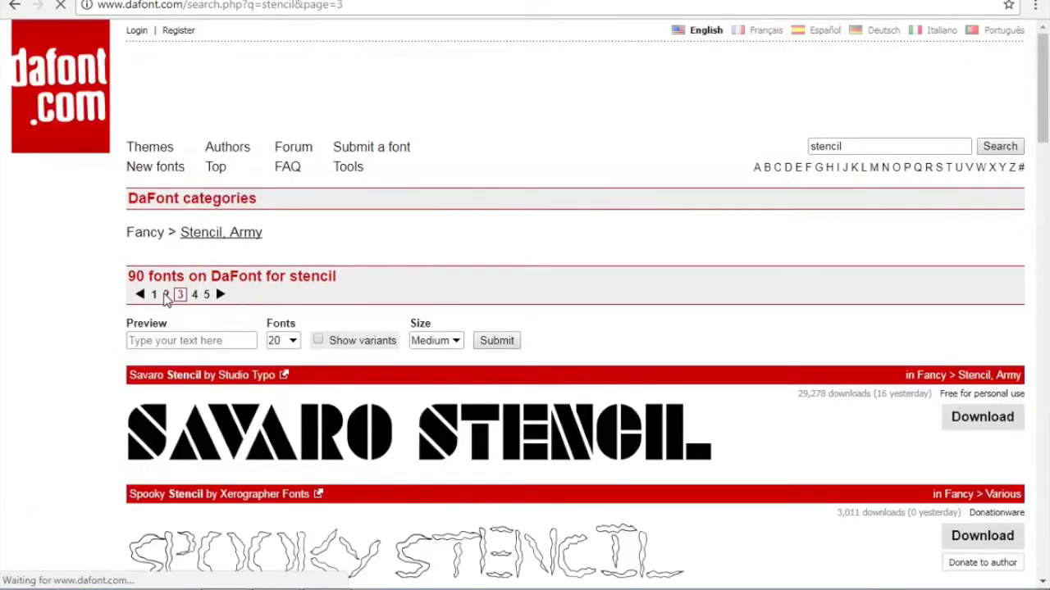
pyautogui.scroll(-4, 177, 310)
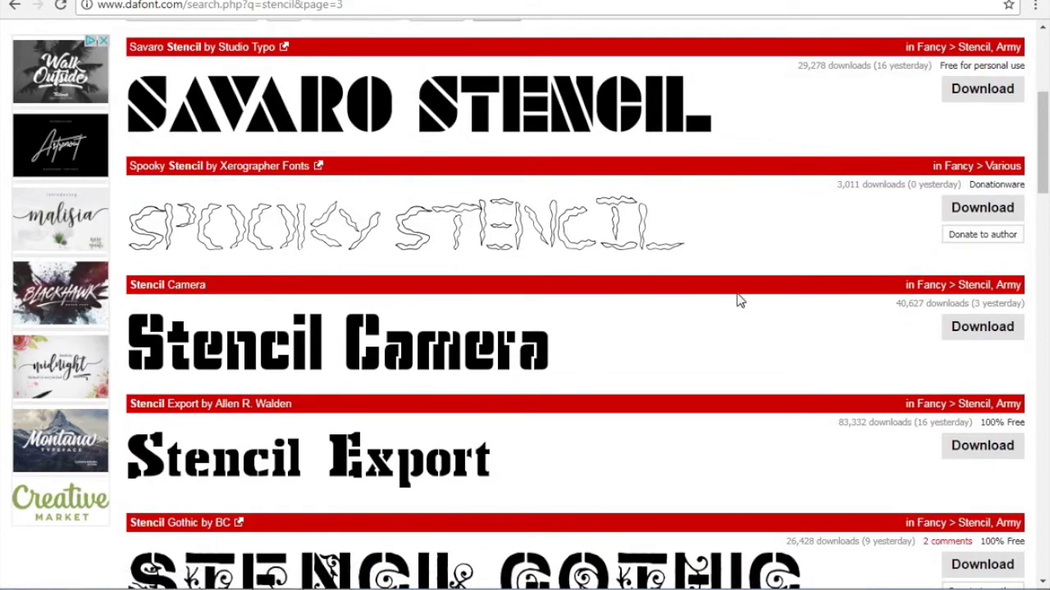
pyautogui.click(951, 332)
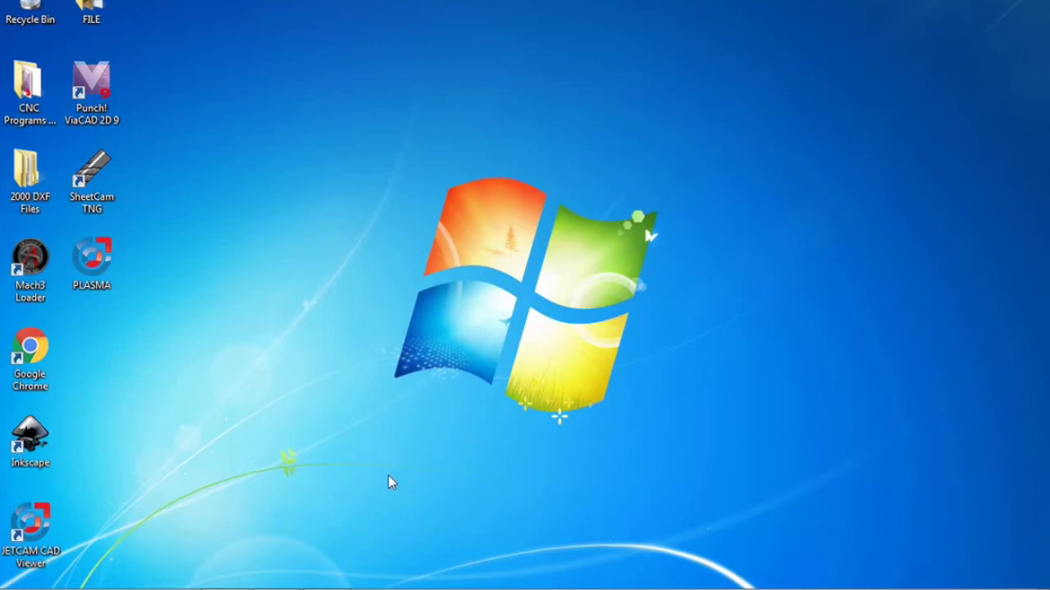
# Open the Windows Start menu from the desktop
pyautogui.moveTo(276, 588)
pyautogui.click(10, 587)
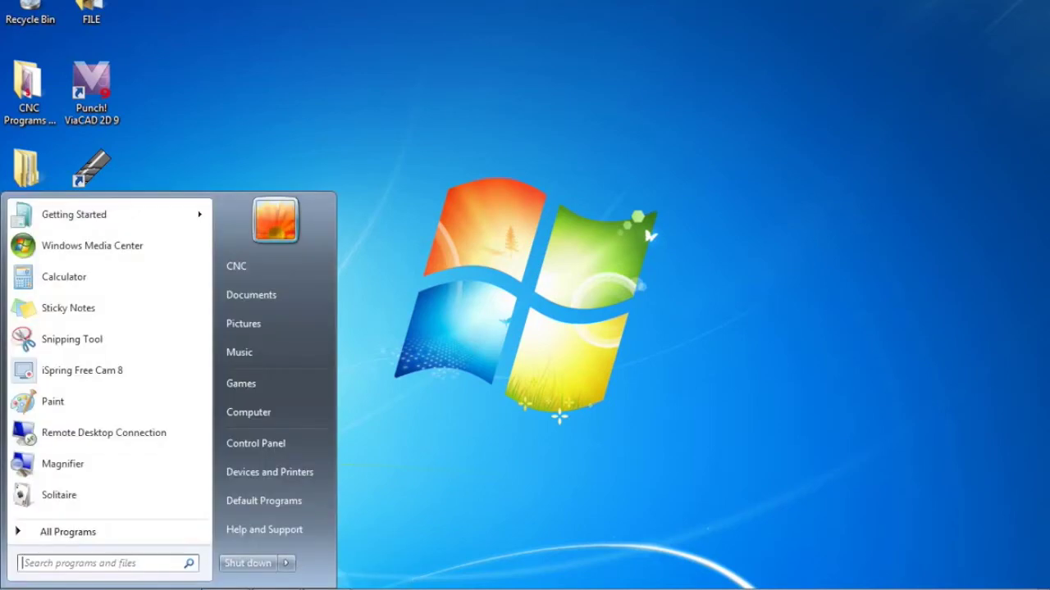
# Copy STENCAM from the stencil_camera zip in Downloads onto Removable Disk (E:)
pyautogui.click(264, 419)
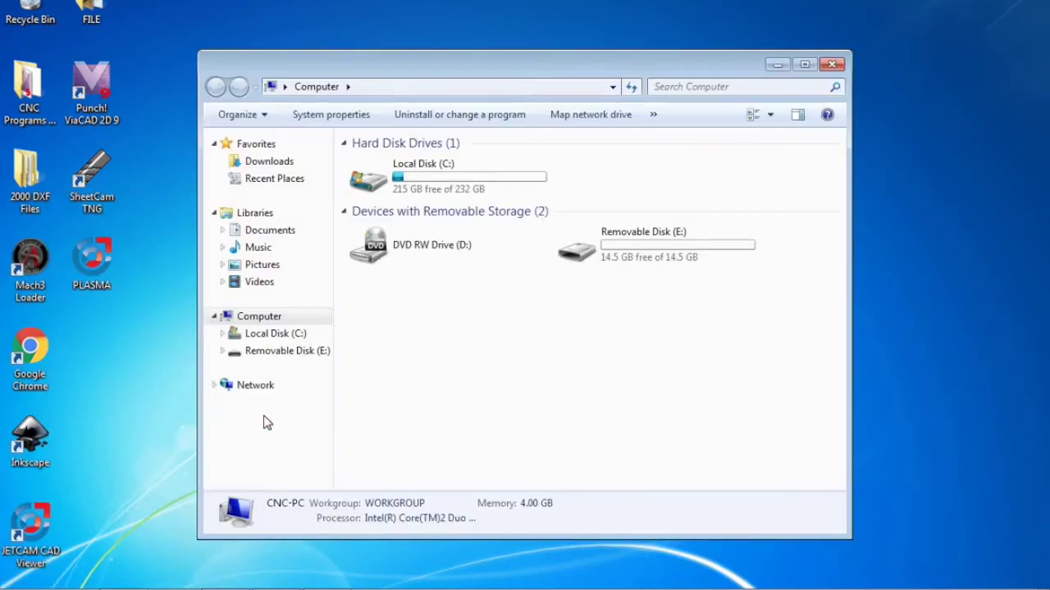
pyautogui.click(283, 164)
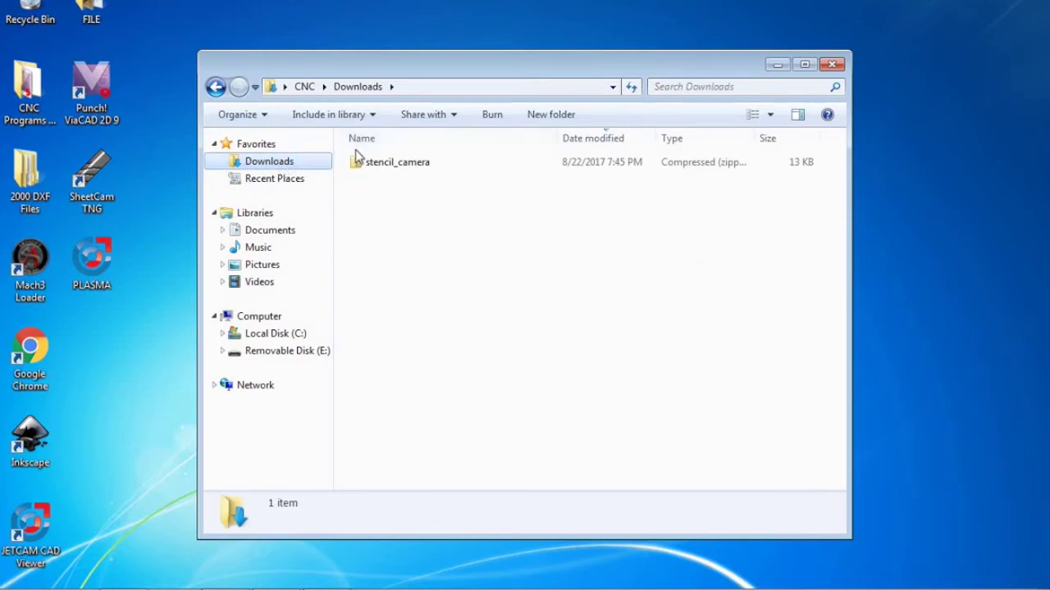
pyautogui.doubleClick(399, 164)
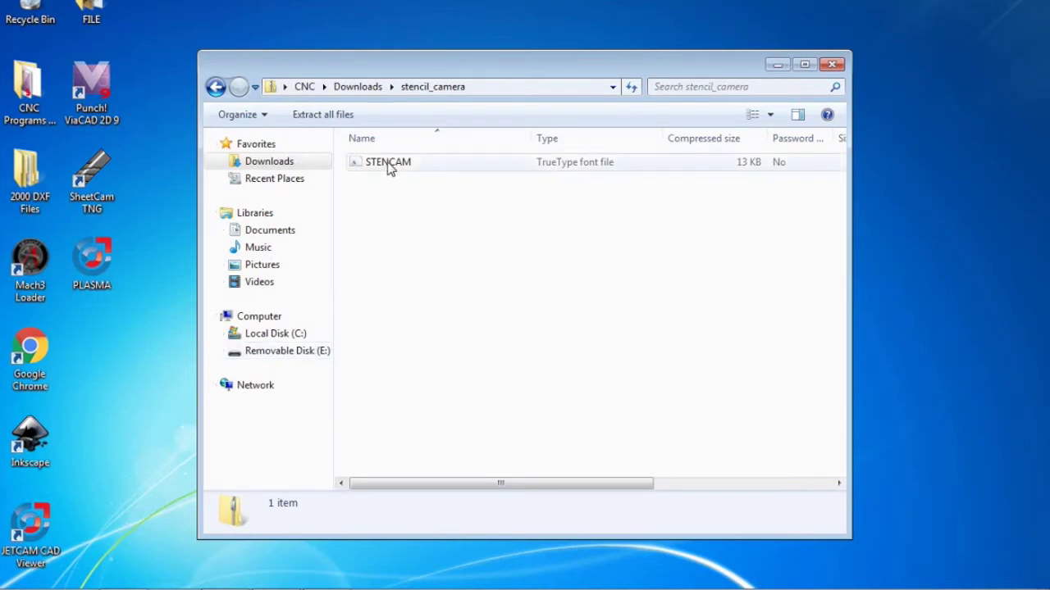
pyautogui.moveTo(389, 164); pyautogui.dragTo(296, 350)
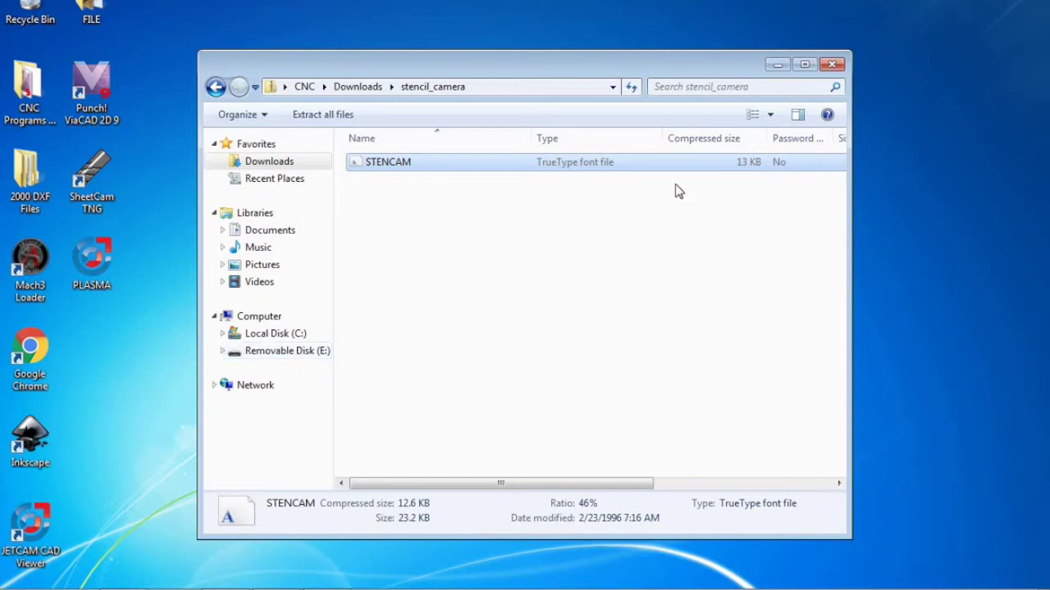
pyautogui.click(831, 64)
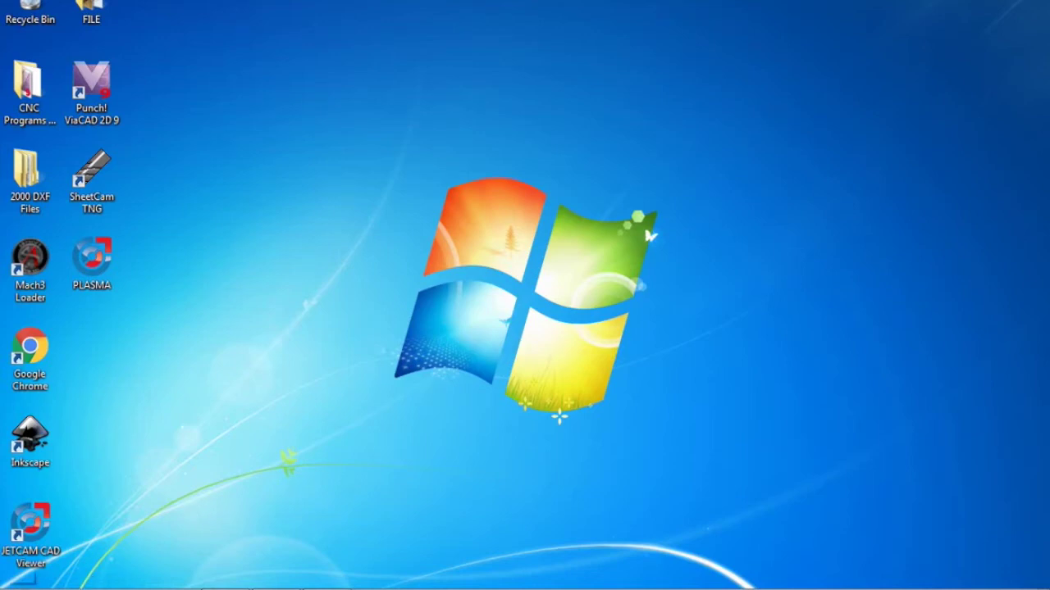
# Reopen Removable Disk (E:) in Explorer, showing the STENCAM font, positioned at top-right
pyautogui.click(18, 585)
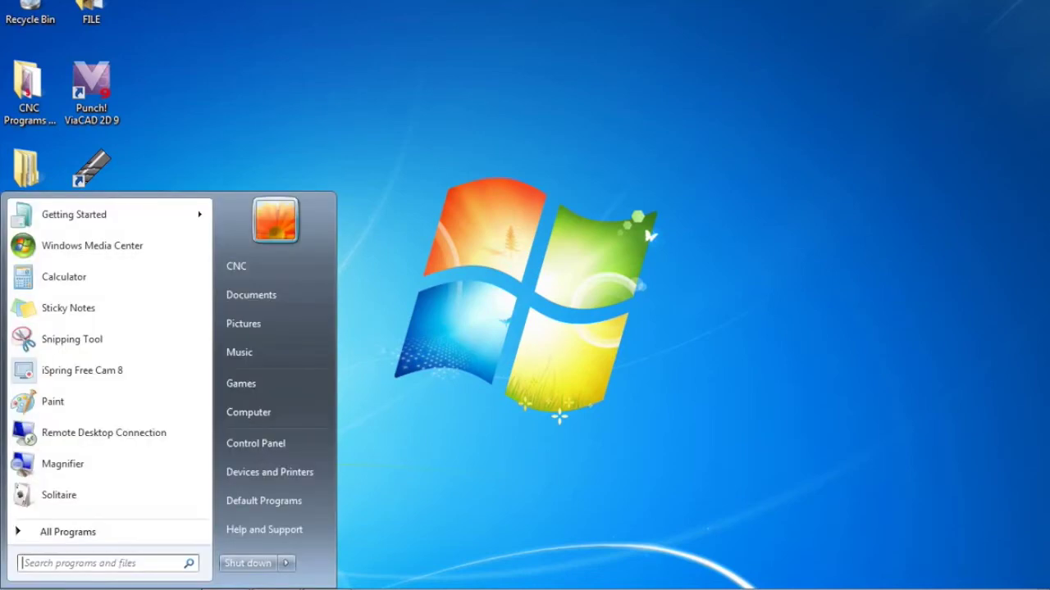
pyautogui.click(236, 415)
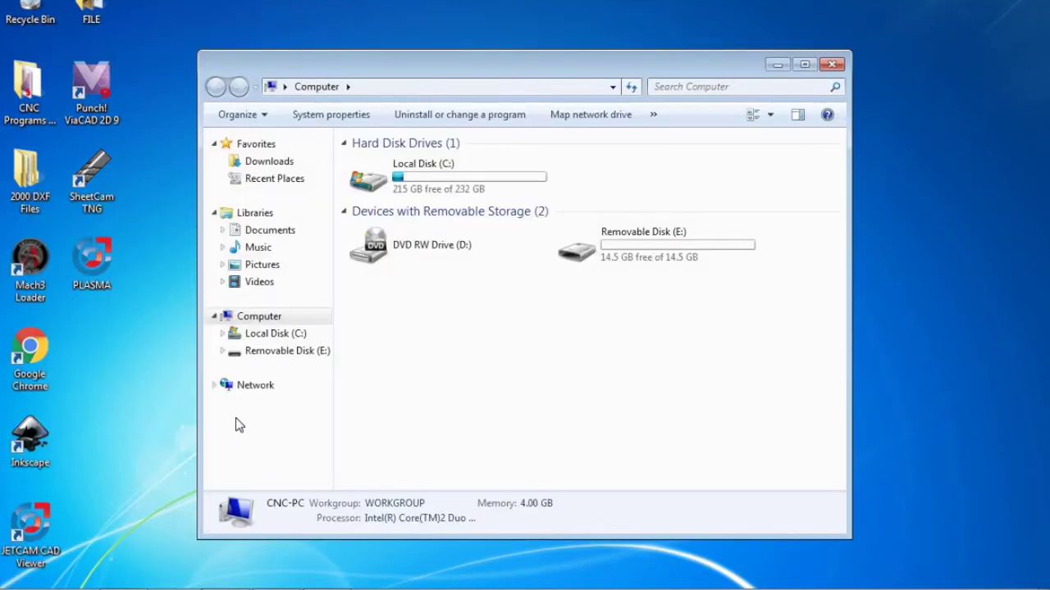
pyautogui.click(277, 354)
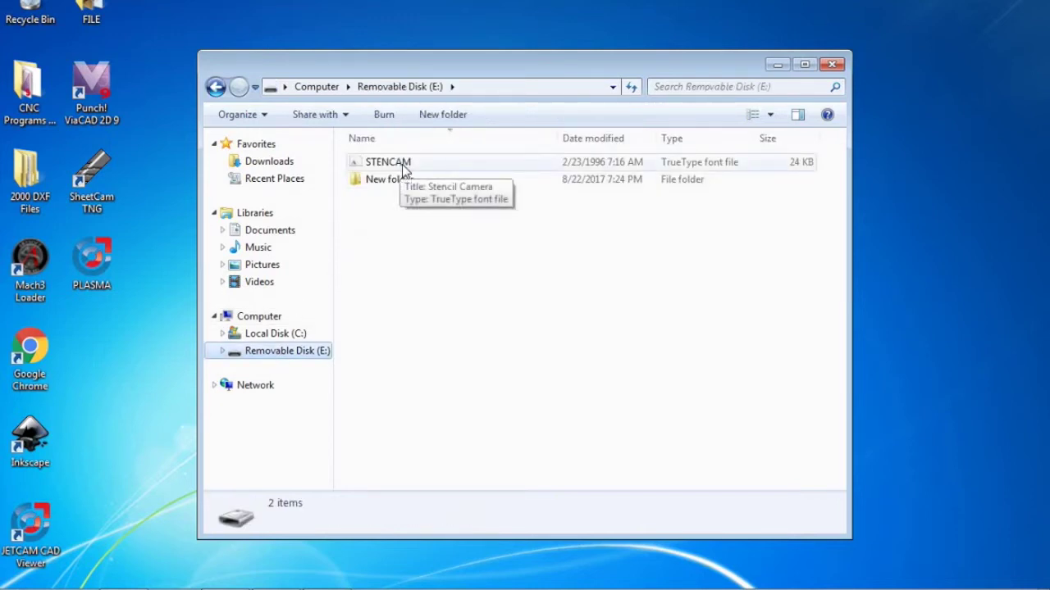
pyautogui.moveTo(496, 71); pyautogui.dragTo(702, 0)
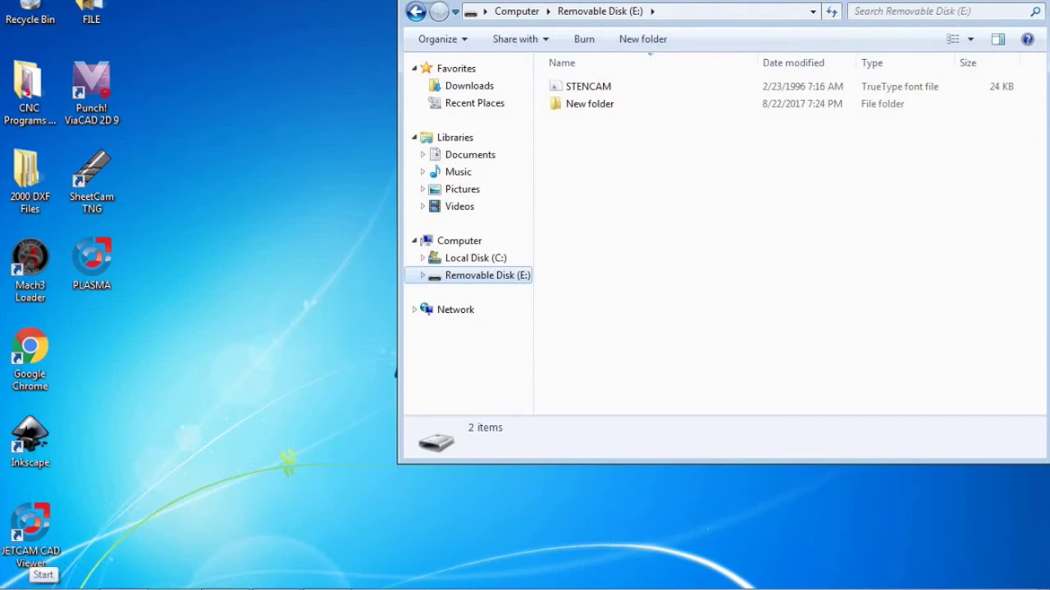
# Search the Start menu for 'font' and open the Fonts control panel
pyautogui.click(41, 576)
pyautogui.click(49, 564)
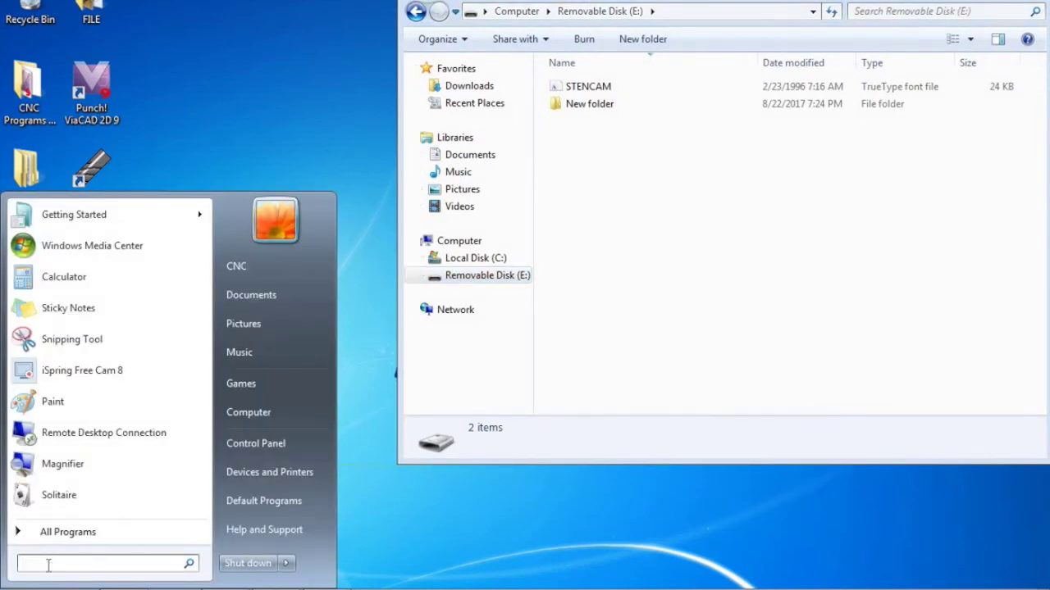
pyautogui.write('font')
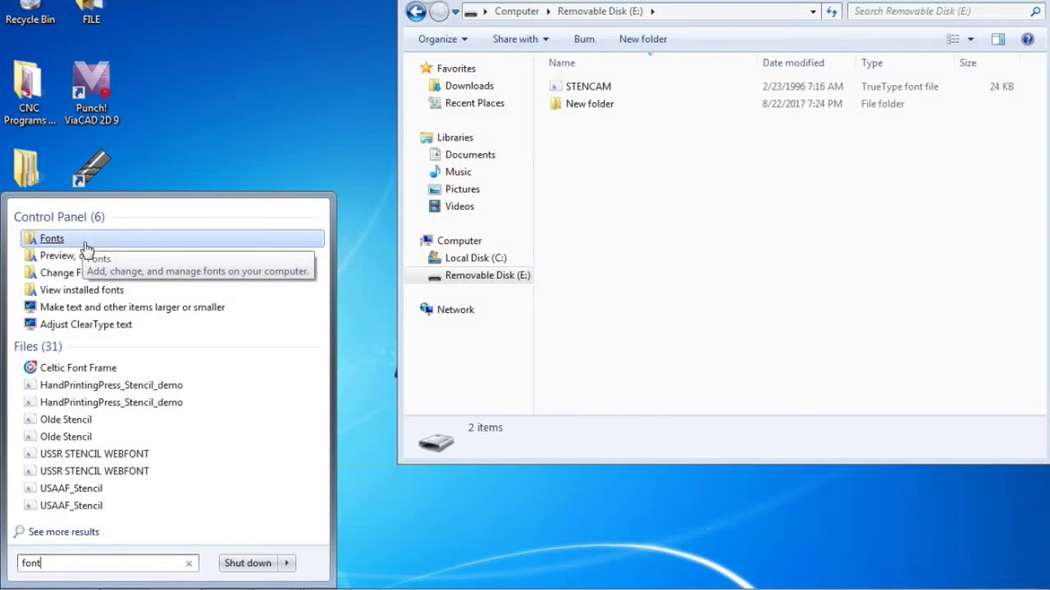
pyautogui.click(84, 246)
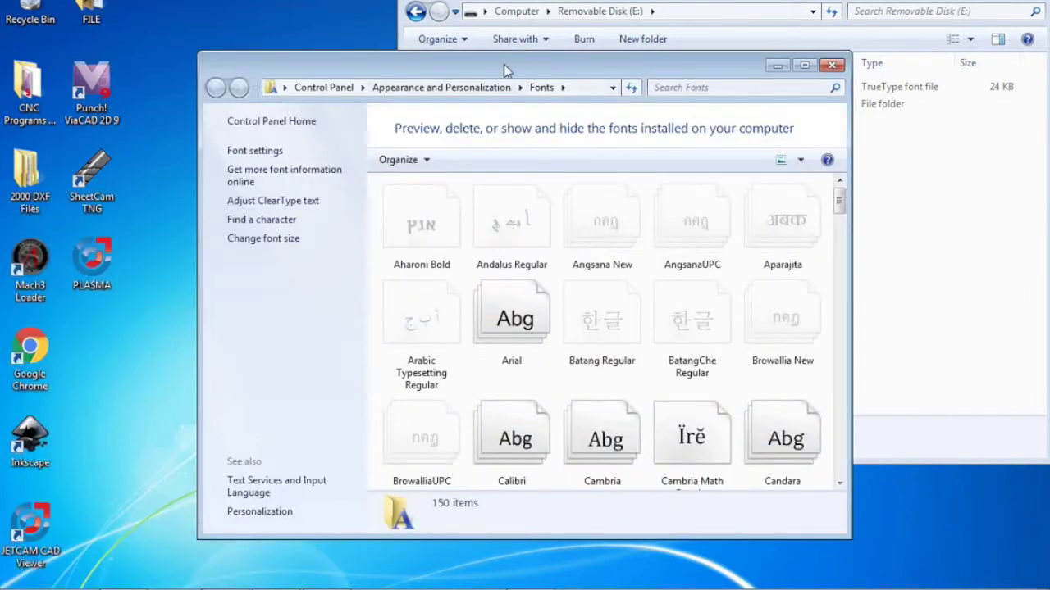
# Install STENCAM into Fonts, replacing the existing Stencil Camera font
pyautogui.moveTo(503, 64); pyautogui.dragTo(226, 55)
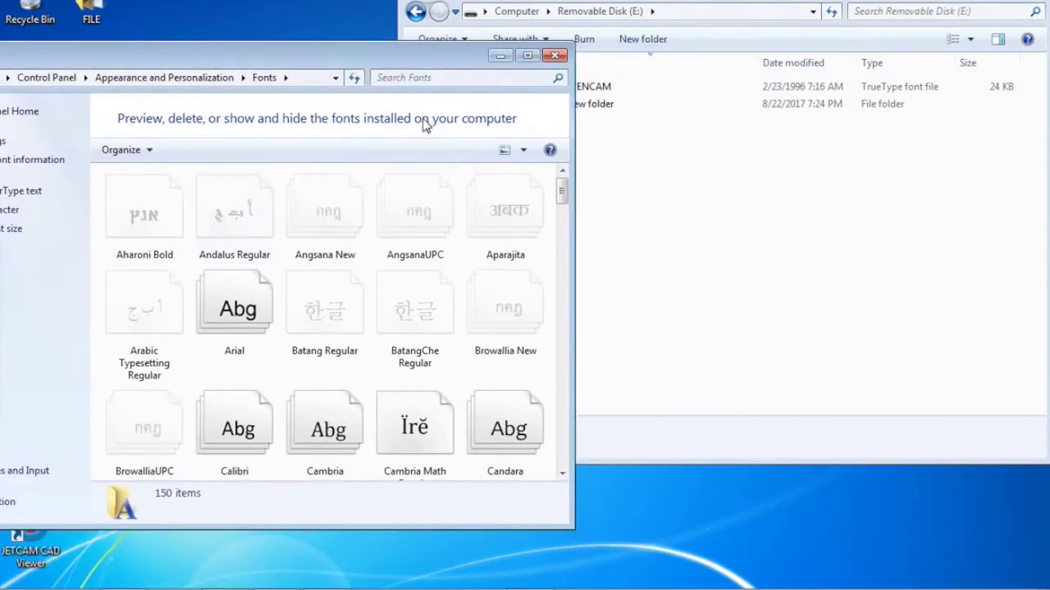
pyautogui.moveTo(658, 2); pyautogui.dragTo(799, 8)
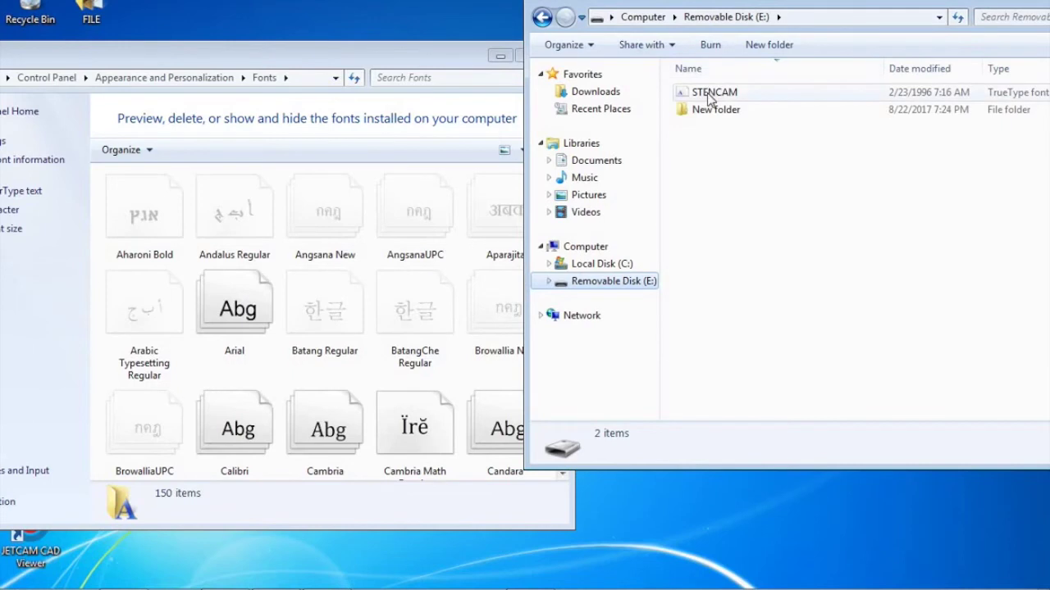
pyautogui.moveTo(710, 92); pyautogui.dragTo(361, 349)
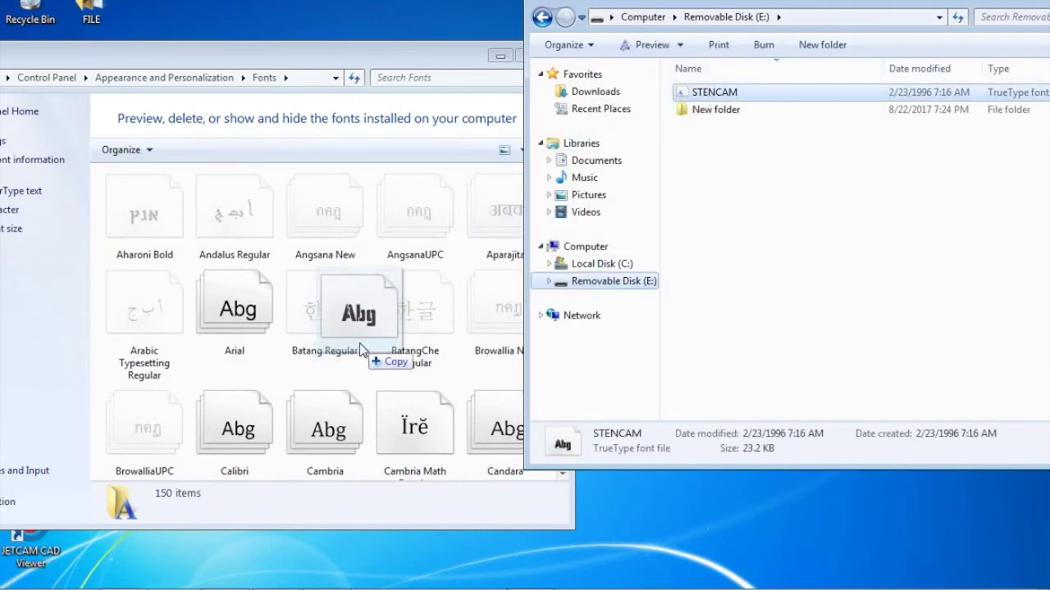
pyautogui.moveTo(360, 344); pyautogui.dragTo(367, 337)
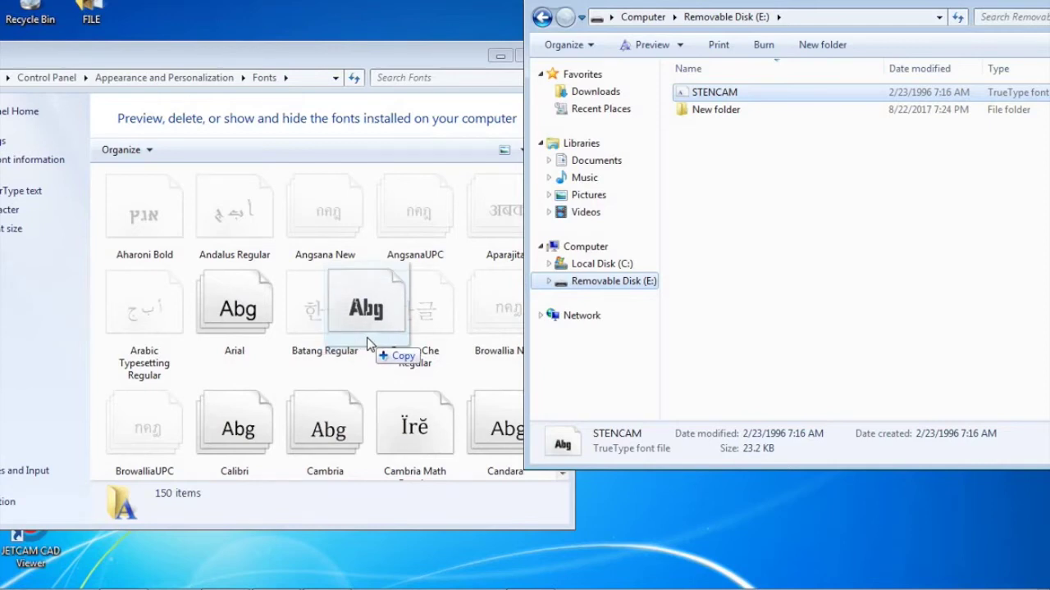
pyautogui.moveTo(366, 337); pyautogui.dragTo(366, 337)
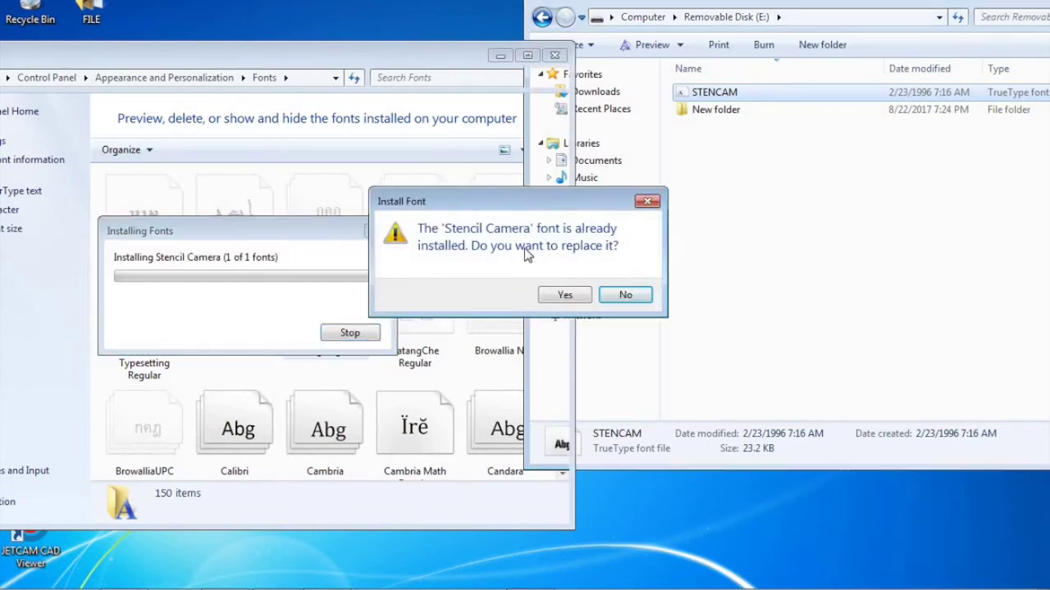
pyautogui.click(563, 296)
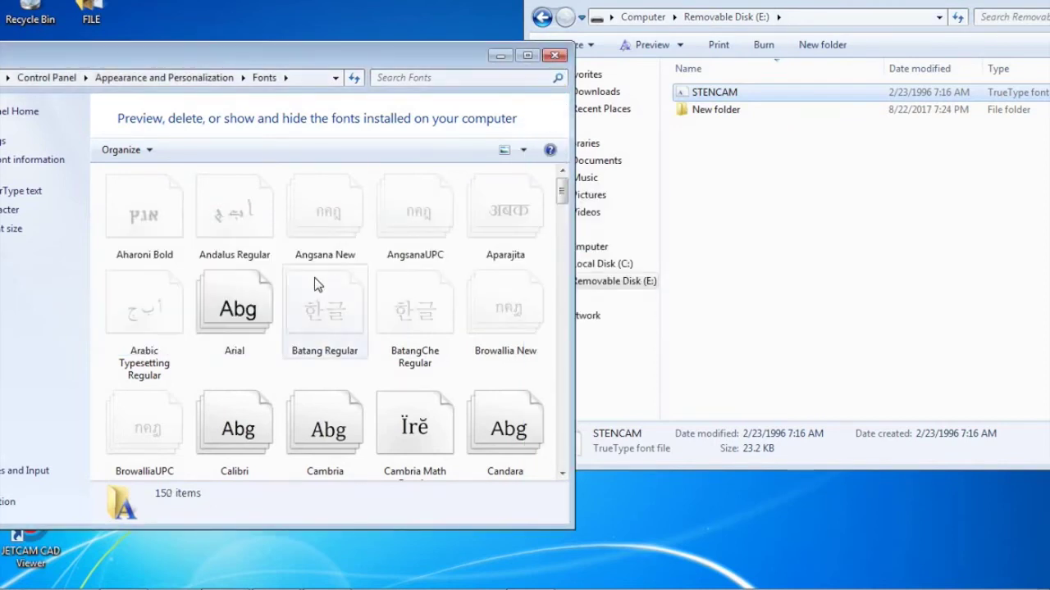
# Close the Fonts folder and the Removable Disk window
pyautogui.click(555, 55)
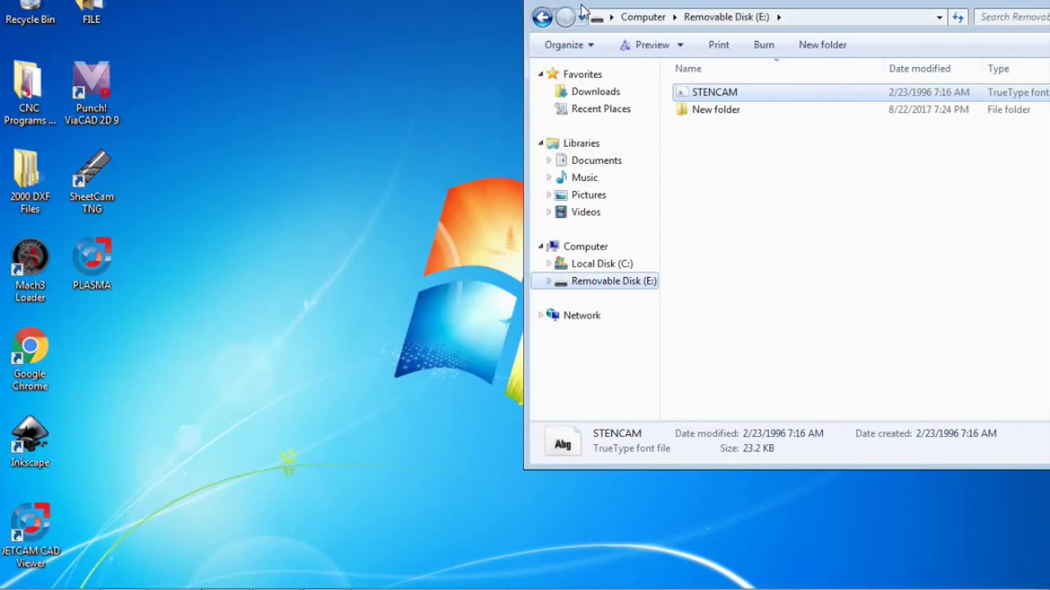
pyautogui.moveTo(587, 10); pyautogui.dragTo(323, 63)
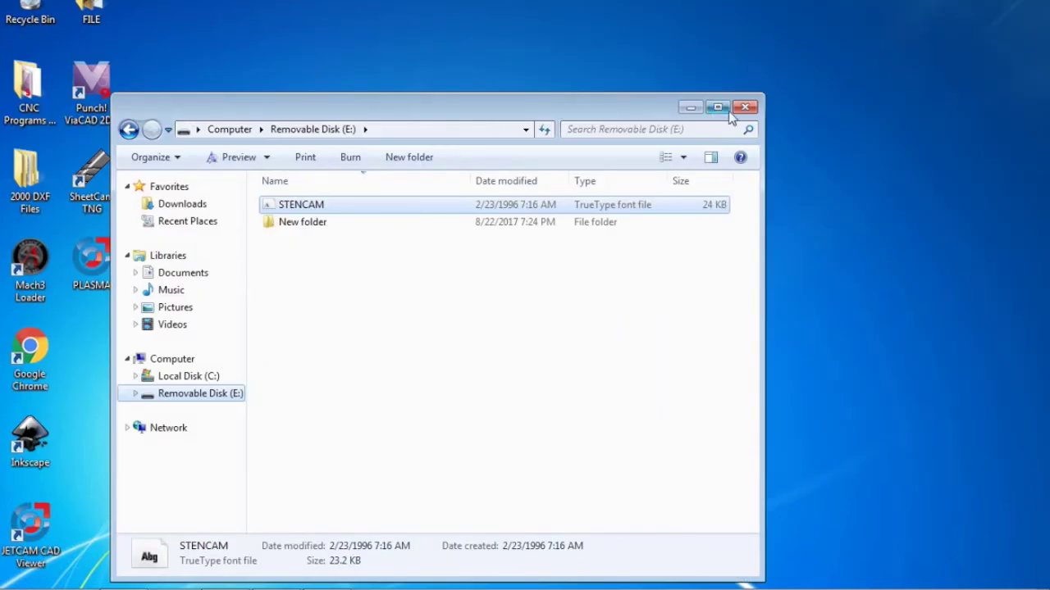
pyautogui.click(734, 113)
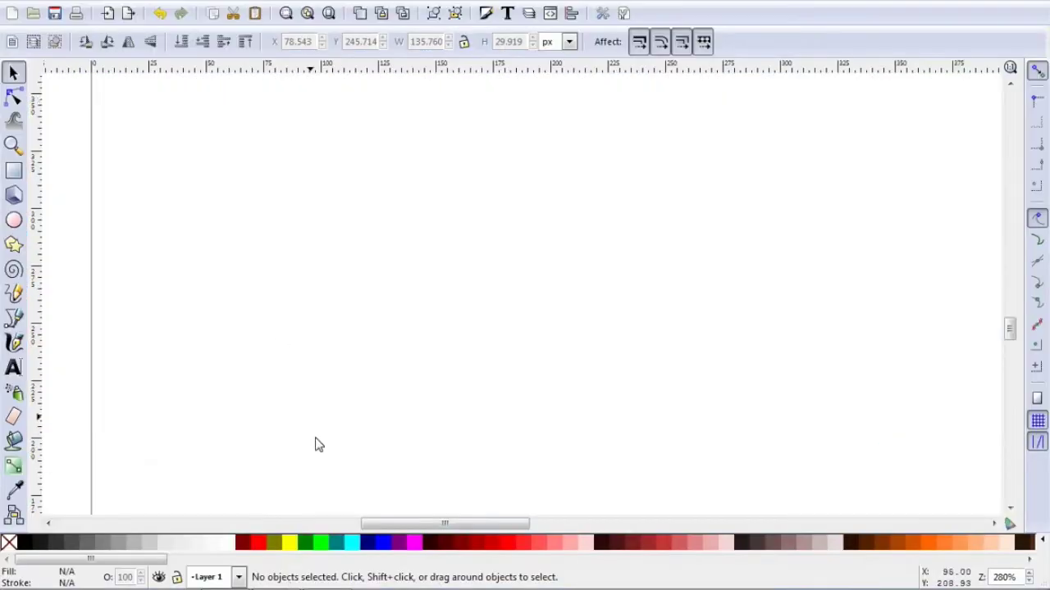
# Zoom the Inkscape canvas to frame the page near its origin
pyautogui.click(13, 146)
pyautogui.click(33, 42)
pyautogui.click(34, 42)
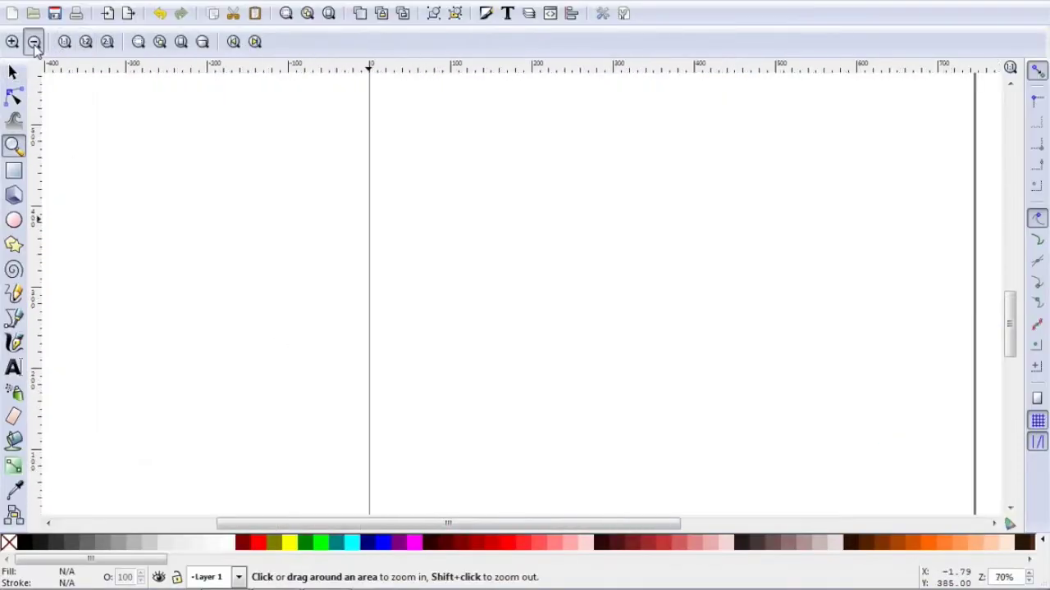
pyautogui.click(33, 42)
pyautogui.scroll(2, 503, 249)
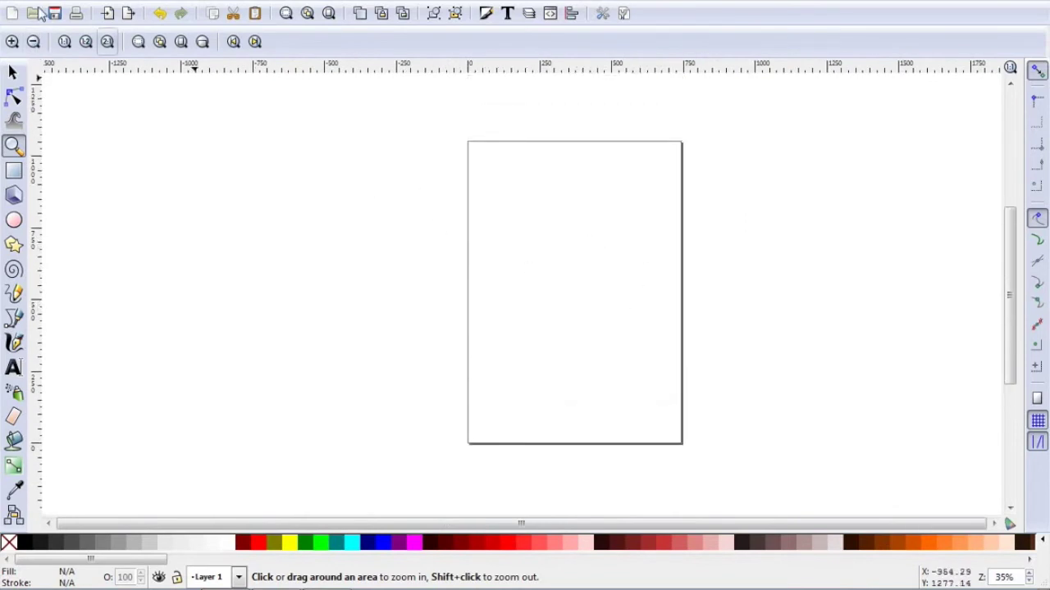
pyautogui.click(13, 42)
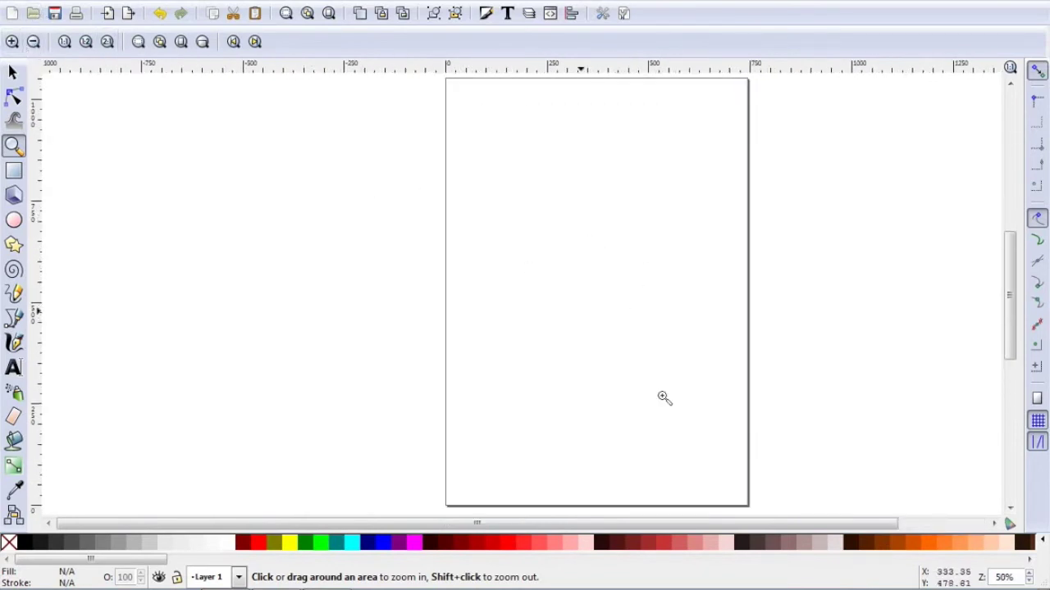
pyautogui.click(493, 436)
pyautogui.click(493, 436)
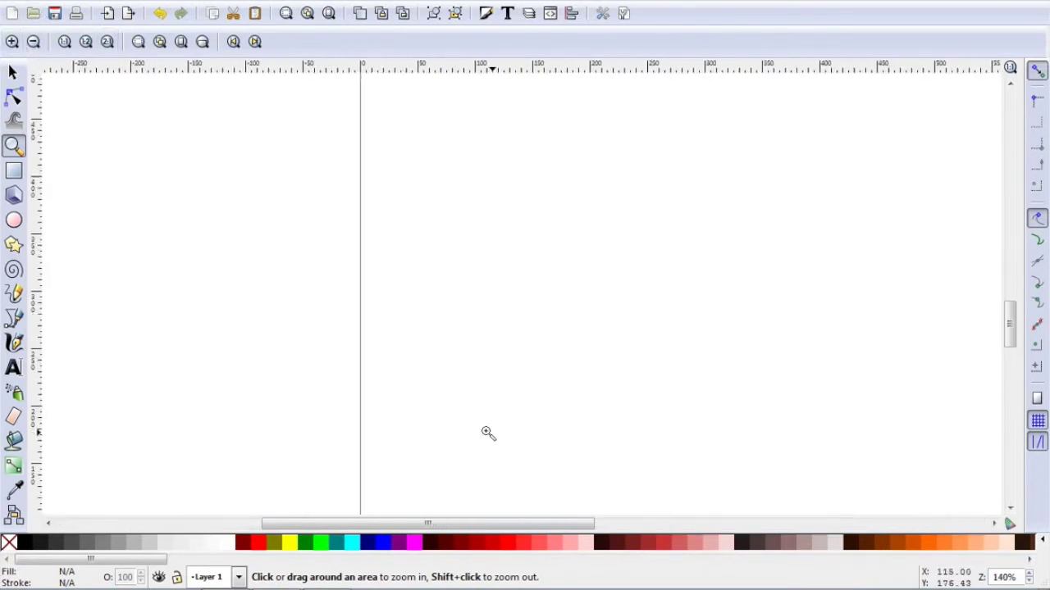
# Create the text 'PLASMA' on the page and select its letters
pyautogui.click(14, 368)
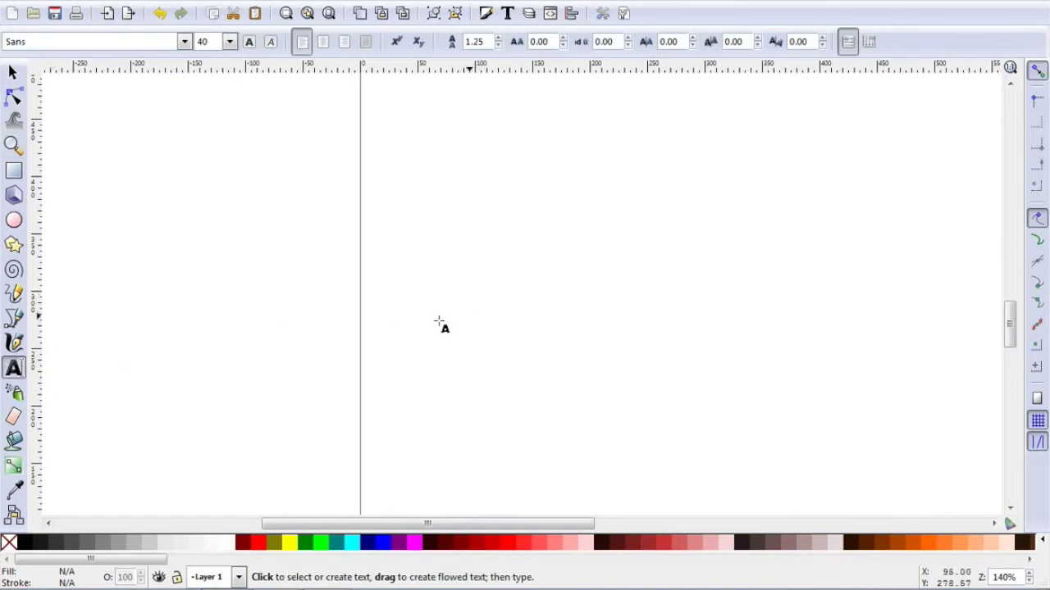
pyautogui.click(441, 322)
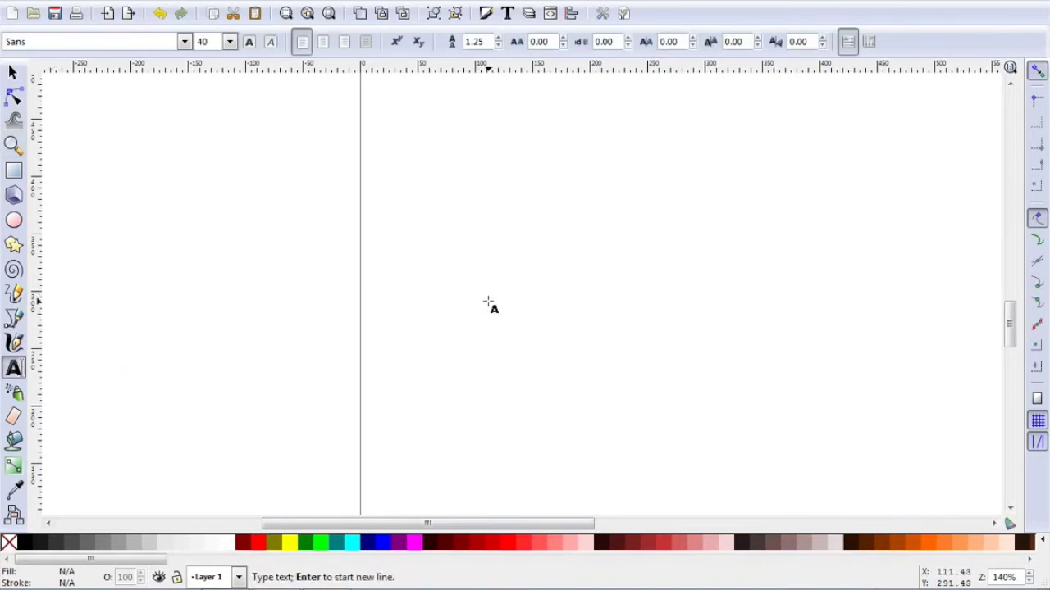
pyautogui.write('PLASMA')
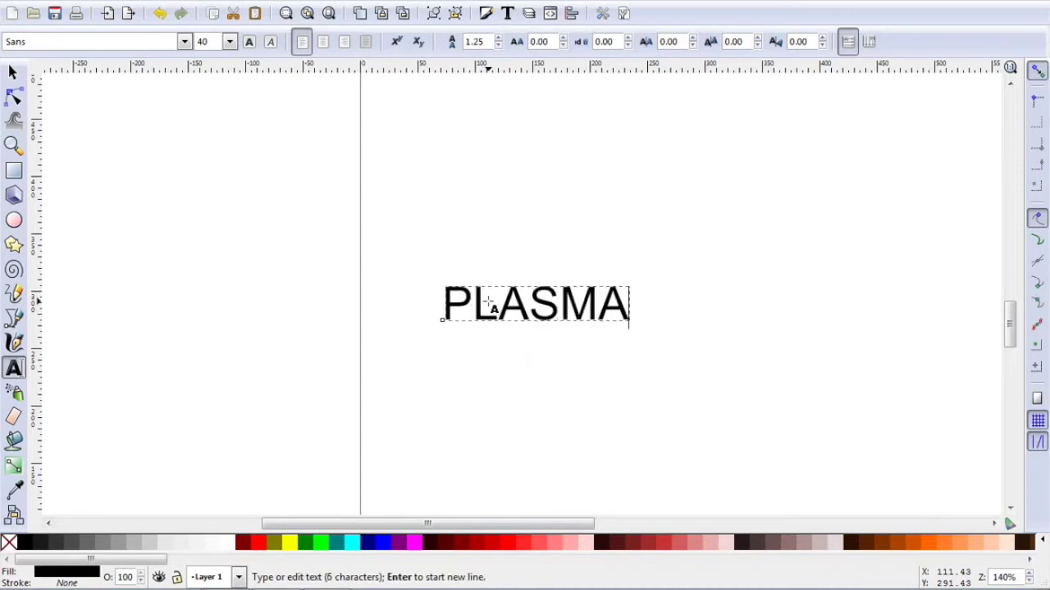
pyautogui.press('Escape')
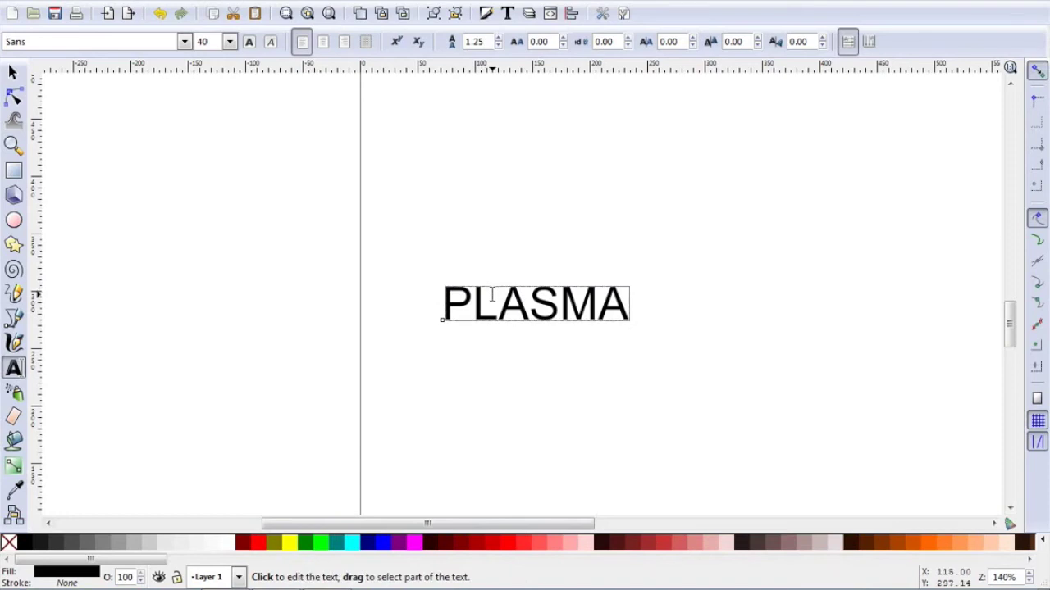
pyautogui.moveTo(444, 306); pyautogui.dragTo(628, 304)
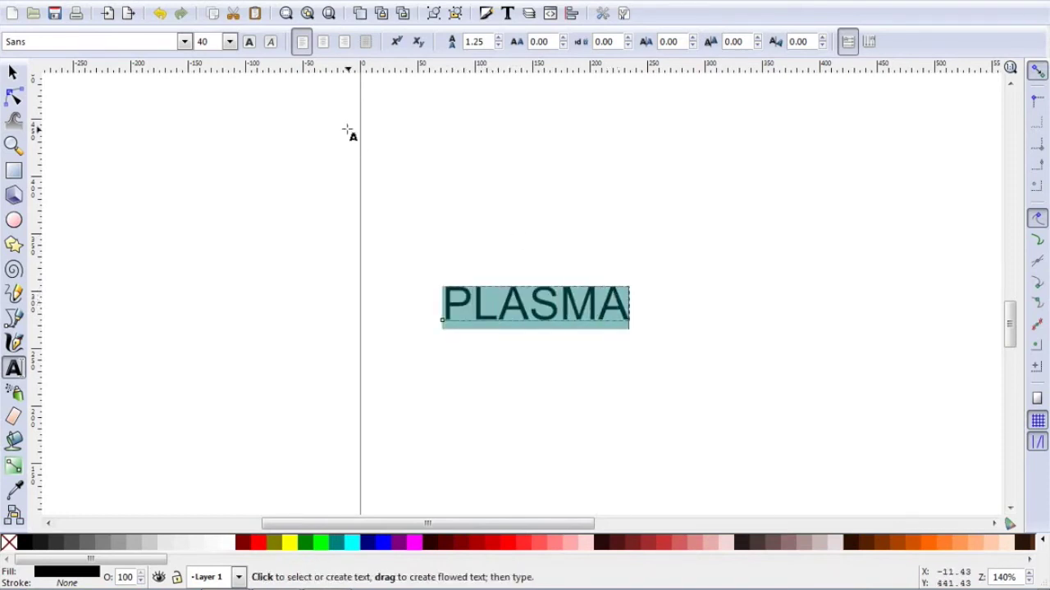
pyautogui.click(185, 42)
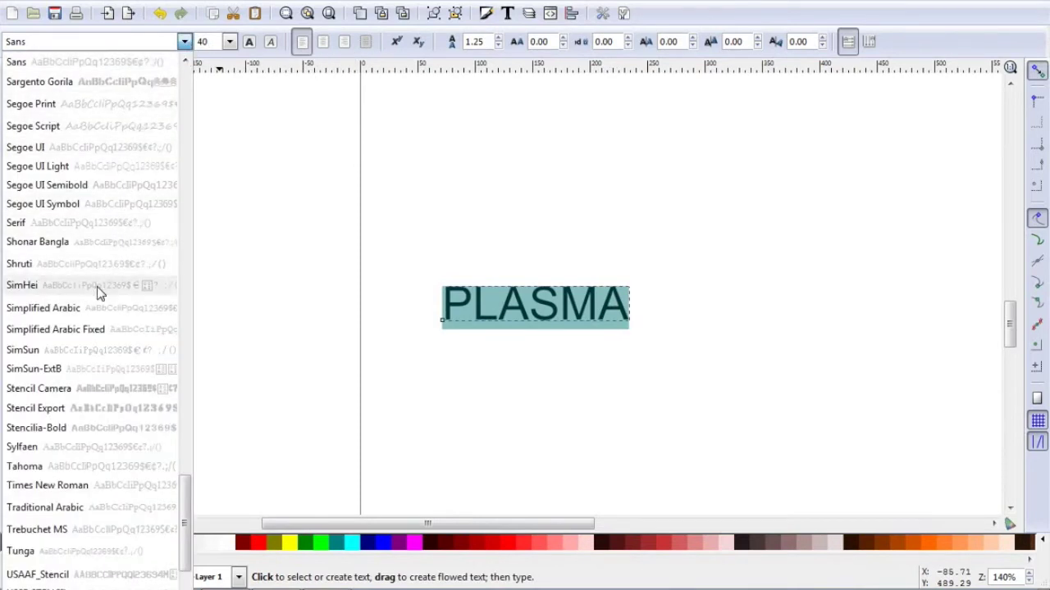
# Apply Stencil Camera to PLASMA, zoom in close on it, and select the text object
pyautogui.click(80, 397)
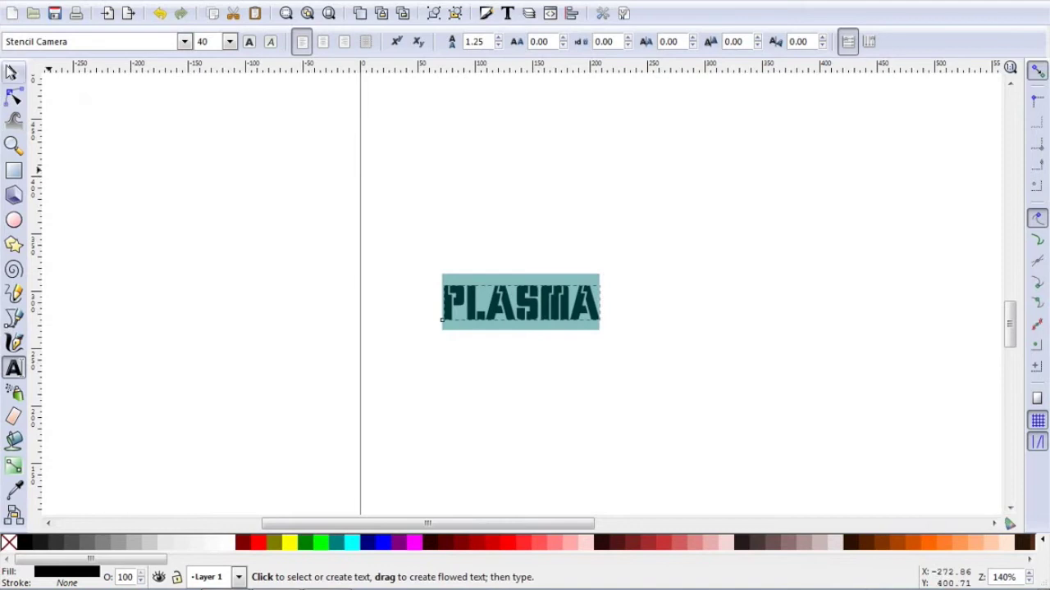
pyautogui.click(13, 72)
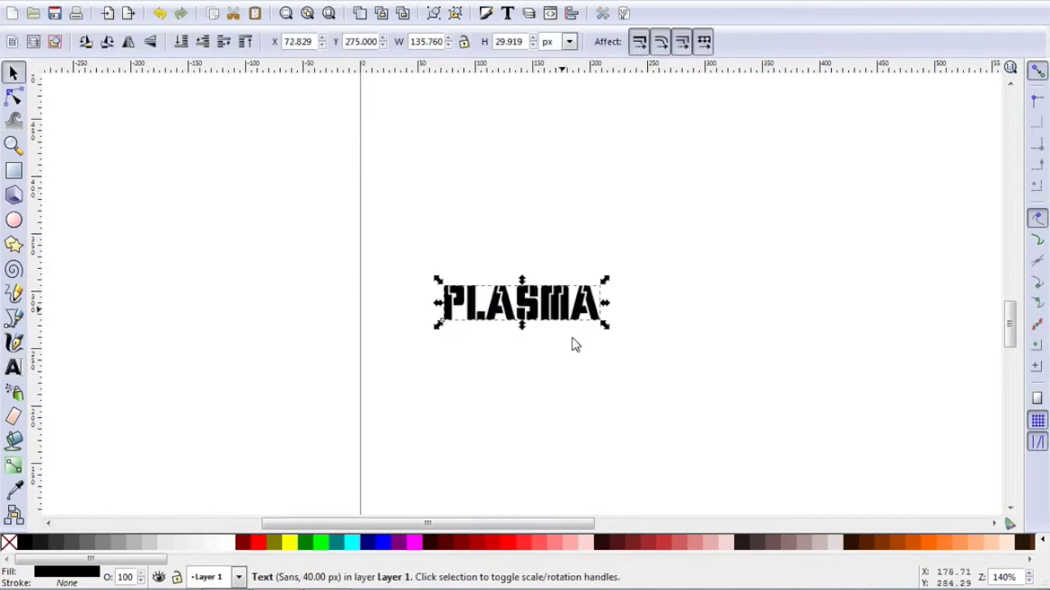
pyautogui.click(13, 145)
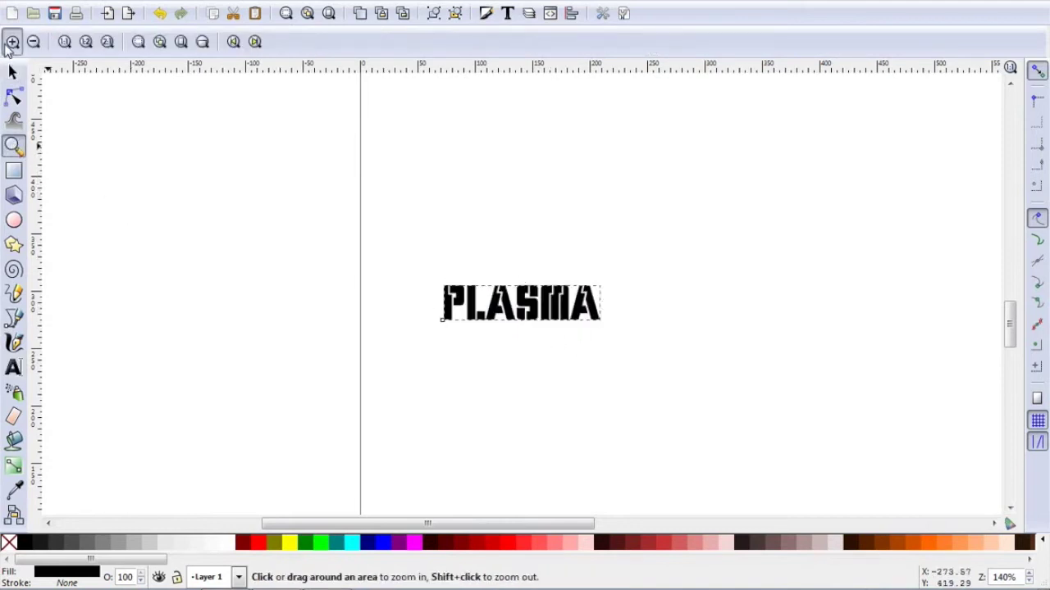
pyautogui.click(11, 41)
pyautogui.click(525, 328)
pyautogui.click(530, 315)
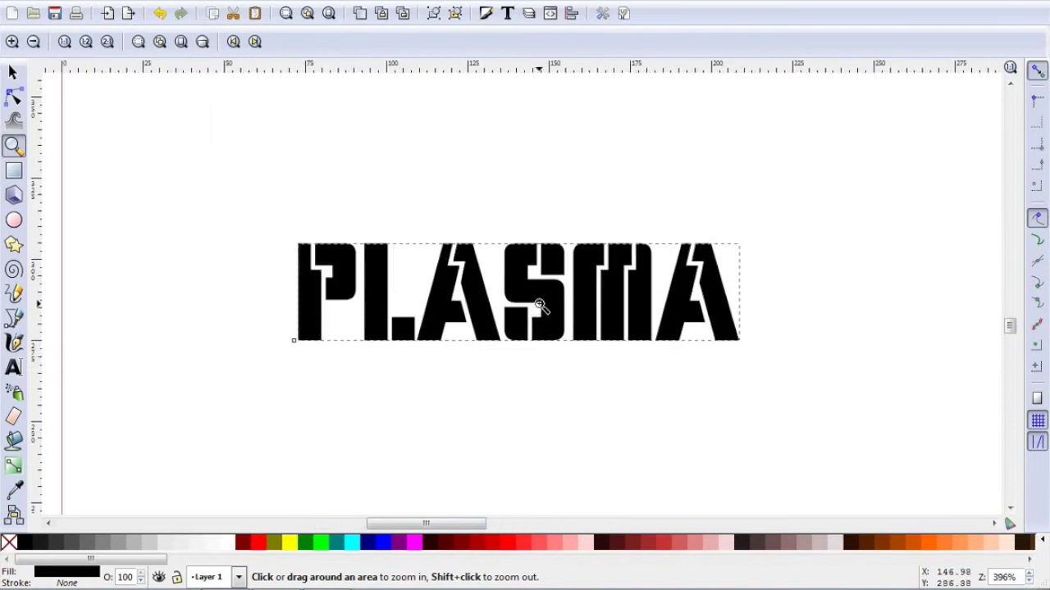
pyautogui.click(537, 304)
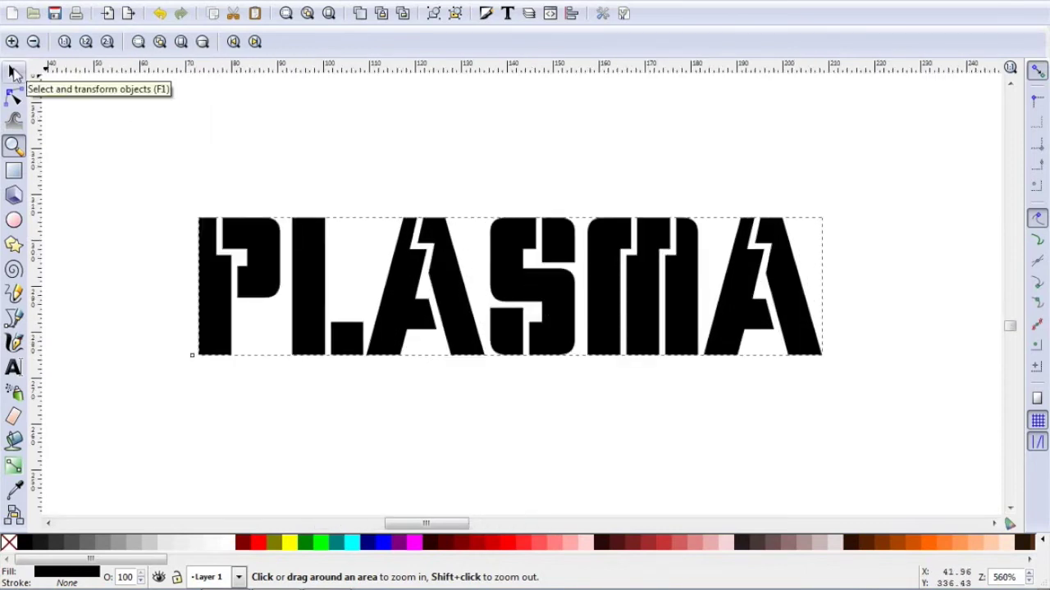
pyautogui.click(15, 73)
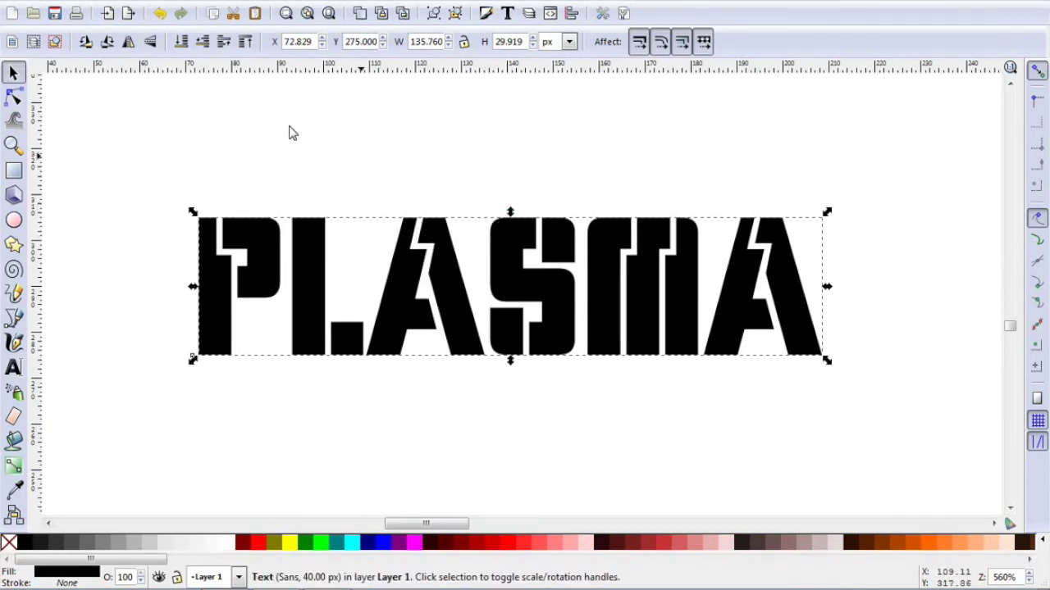
pyautogui.click(177, 2)
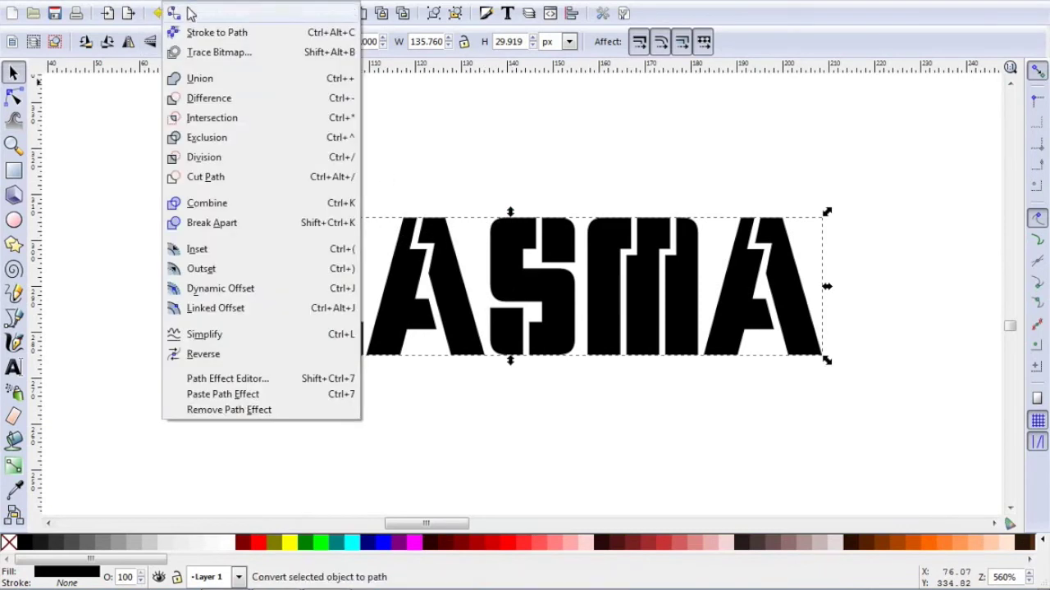
pyautogui.click(192, 15)
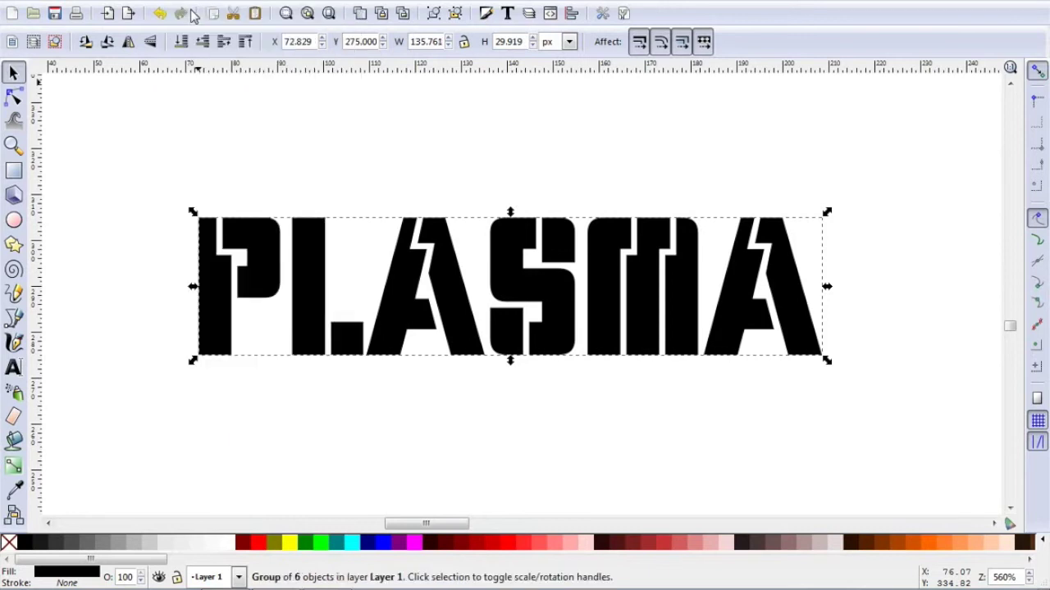
pyautogui.click(13, 98)
pyautogui.click(235, 287)
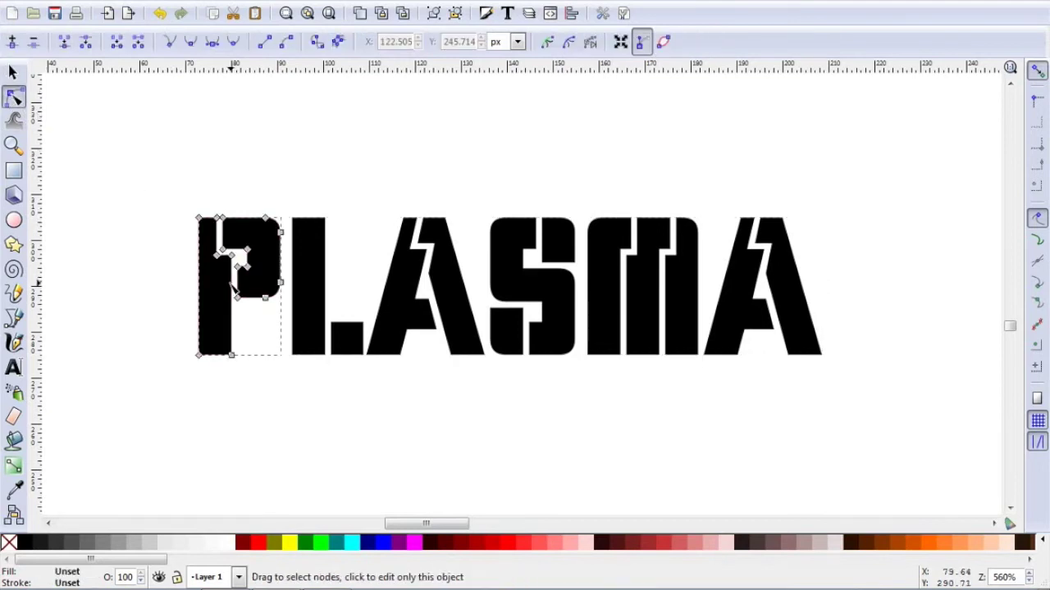
pyautogui.click(324, 287)
pyautogui.click(430, 278)
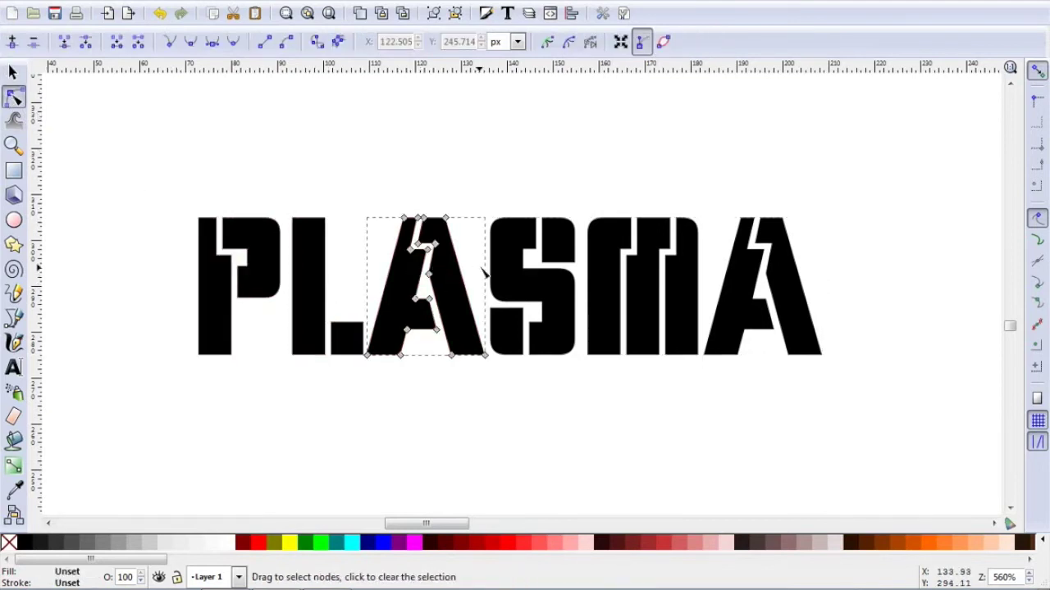
pyautogui.click(214, 298)
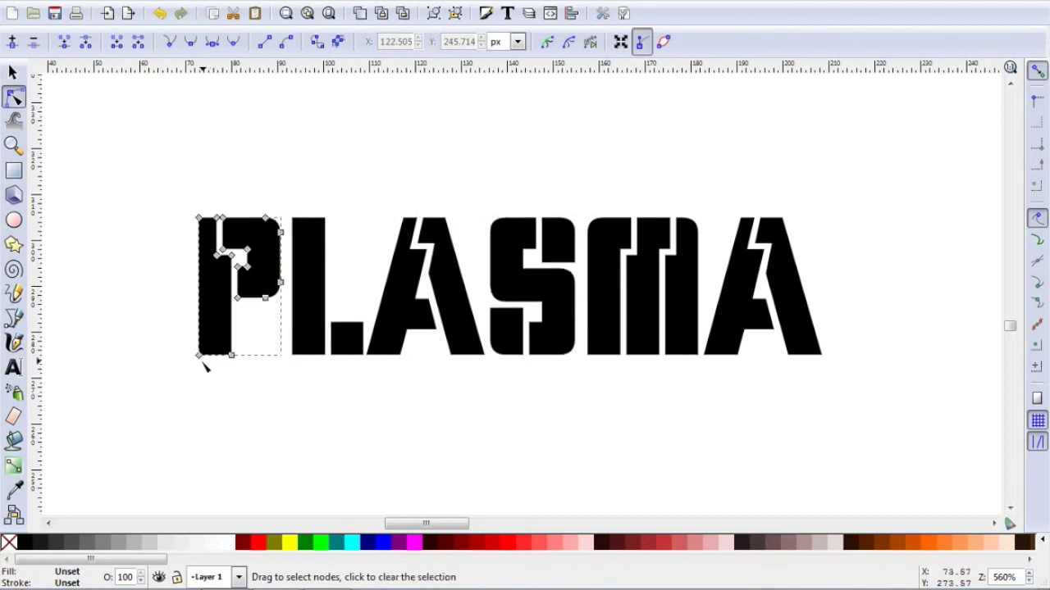
pyautogui.moveTo(199, 356); pyautogui.dragTo(202, 461)
pyautogui.click(318, 349)
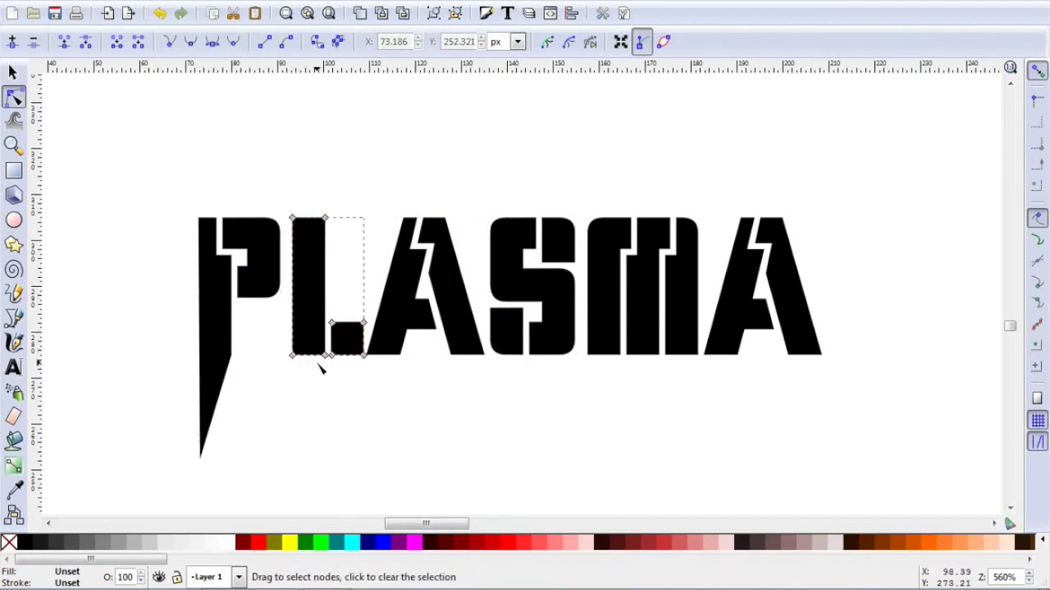
pyautogui.moveTo(324, 356); pyautogui.dragTo(327, 462)
pyautogui.click(404, 226)
pyautogui.moveTo(404, 218); pyautogui.dragTo(421, 129)
pyautogui.click(347, 178)
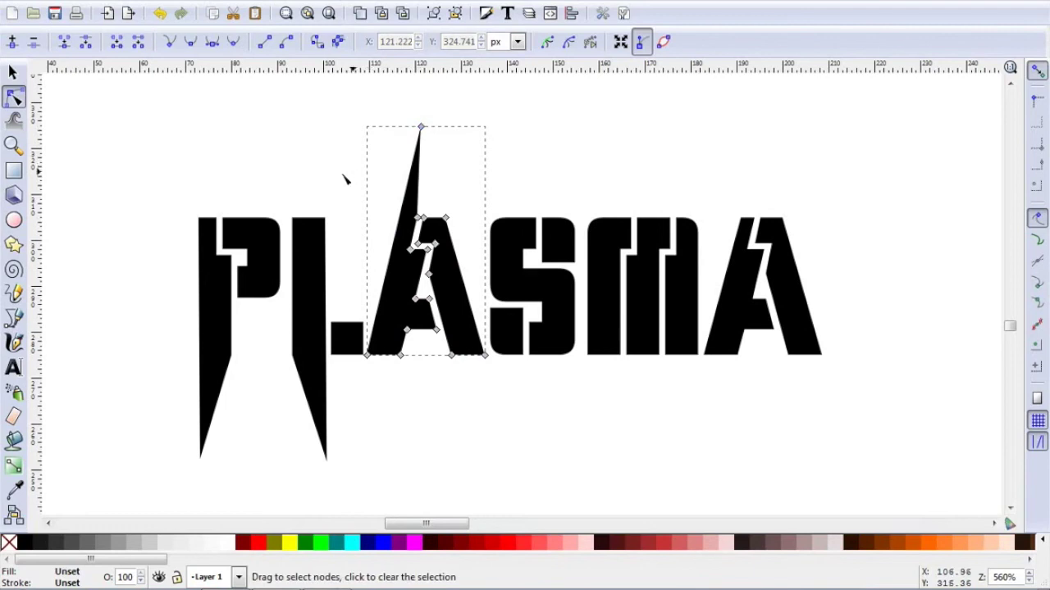
pyautogui.click(347, 178)
pyautogui.click(49, 3)
pyautogui.click(42, 13)
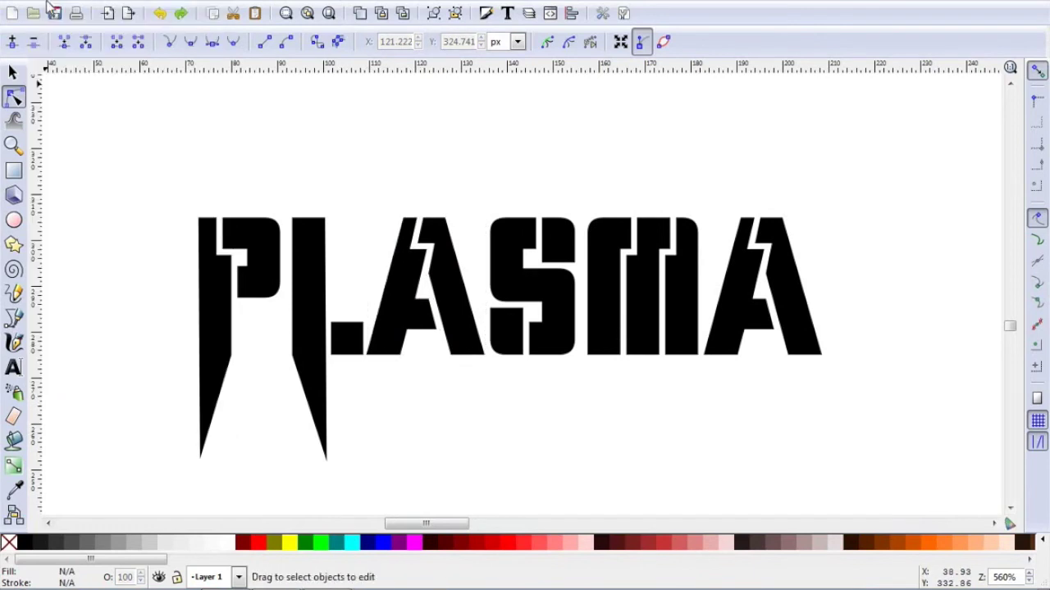
pyautogui.click(49, 3)
pyautogui.click(41, 13)
pyautogui.click(49, 2)
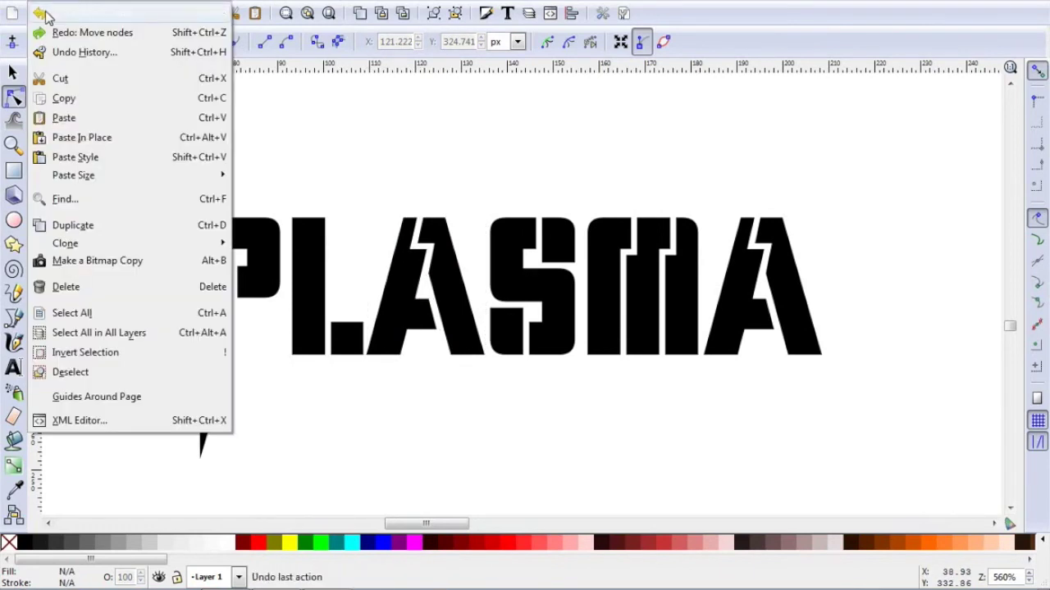
pyautogui.click(43, 13)
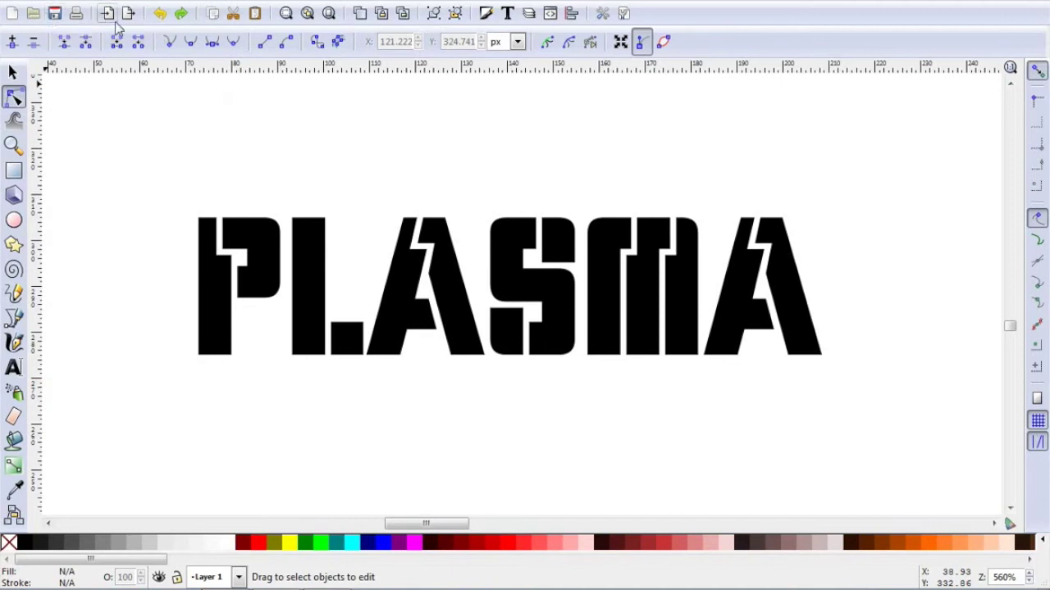
# Save as PLASMA.dxf in Desktop Cutting Plotter (R13) format, overwriting the existing file
pyautogui.click(22, 2)
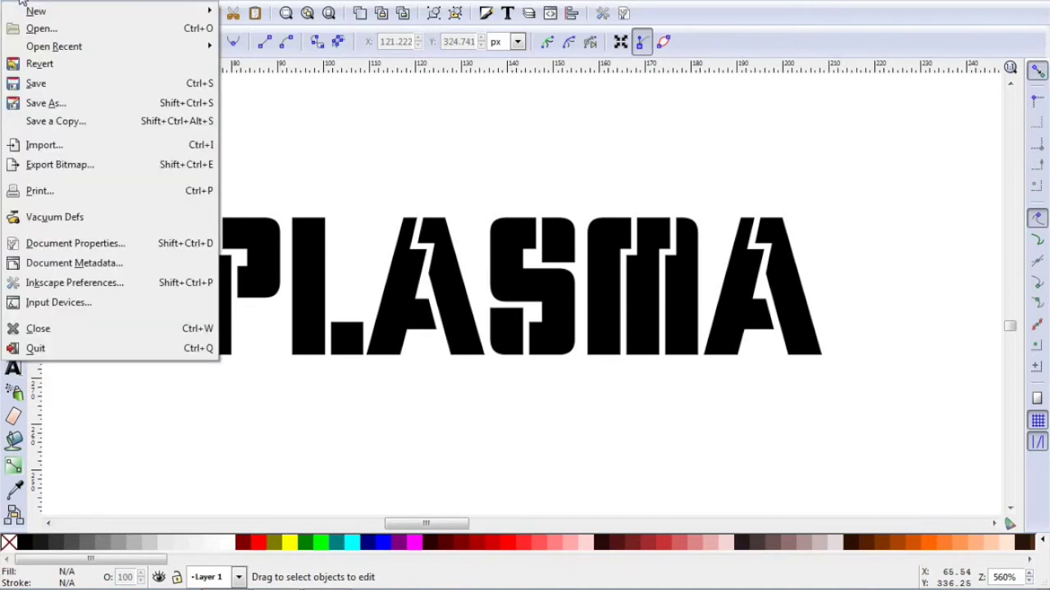
pyautogui.click(61, 103)
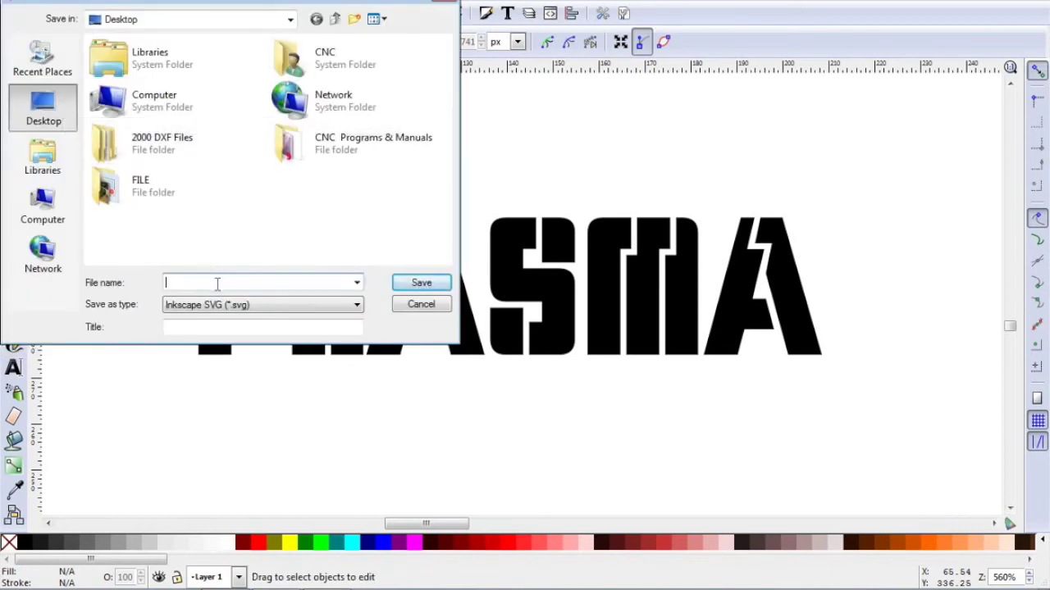
pyautogui.write('PLASMA')
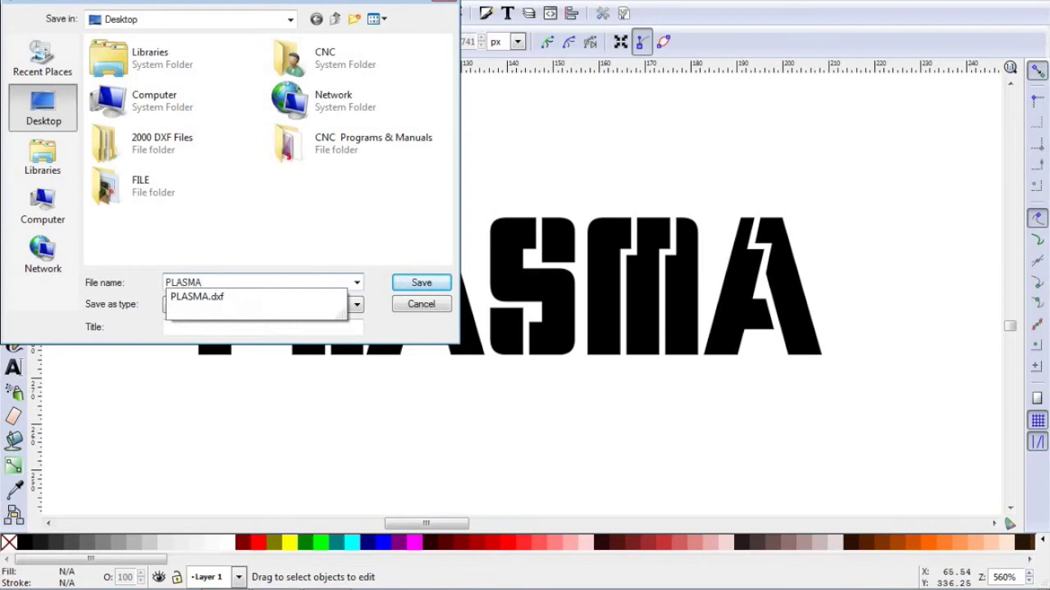
pyautogui.click(374, 283)
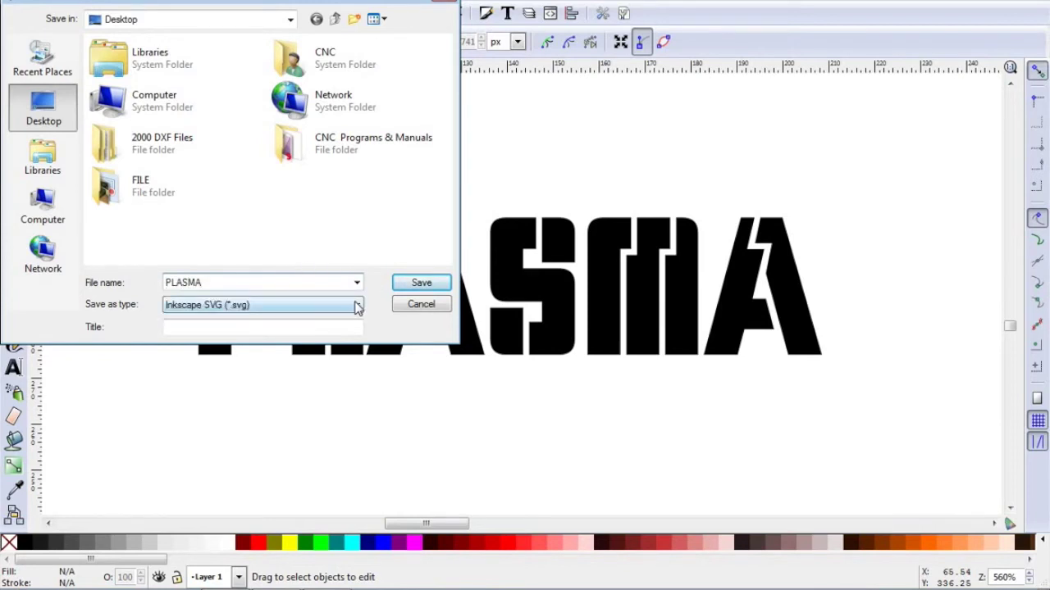
pyautogui.click(358, 305)
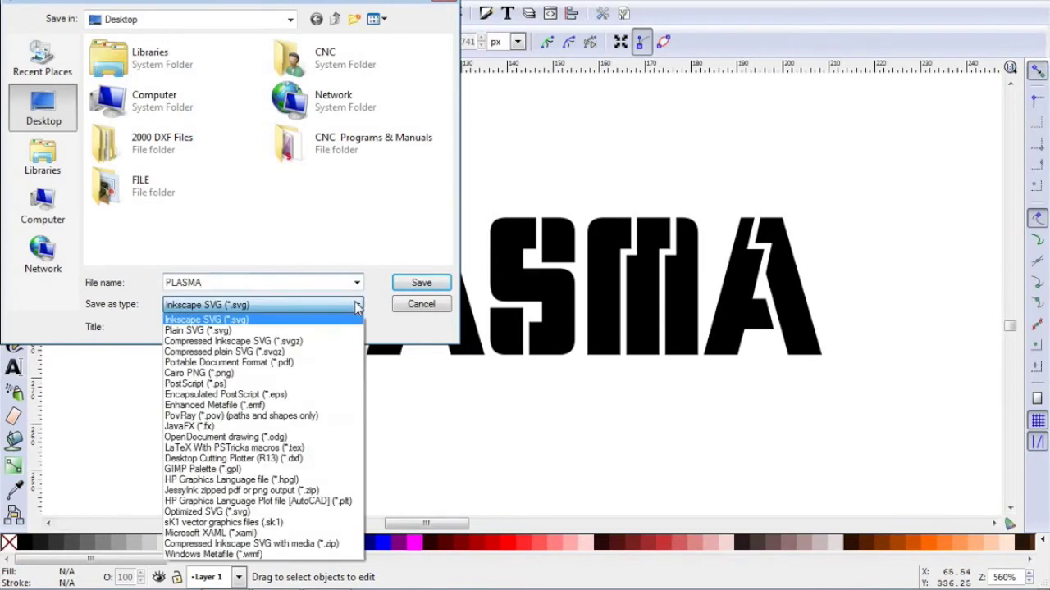
pyautogui.click(311, 459)
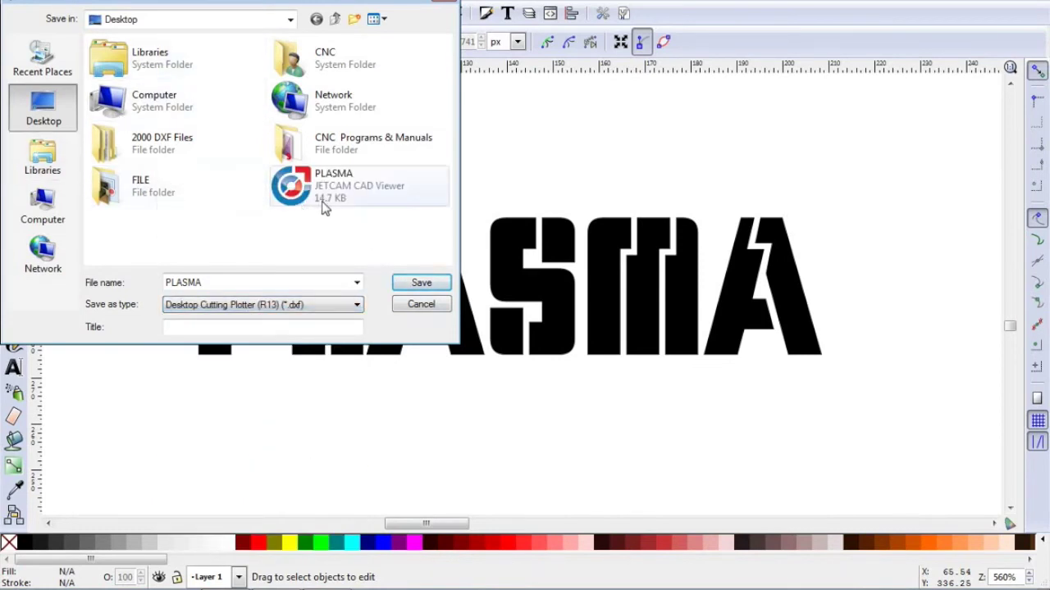
pyautogui.click(423, 285)
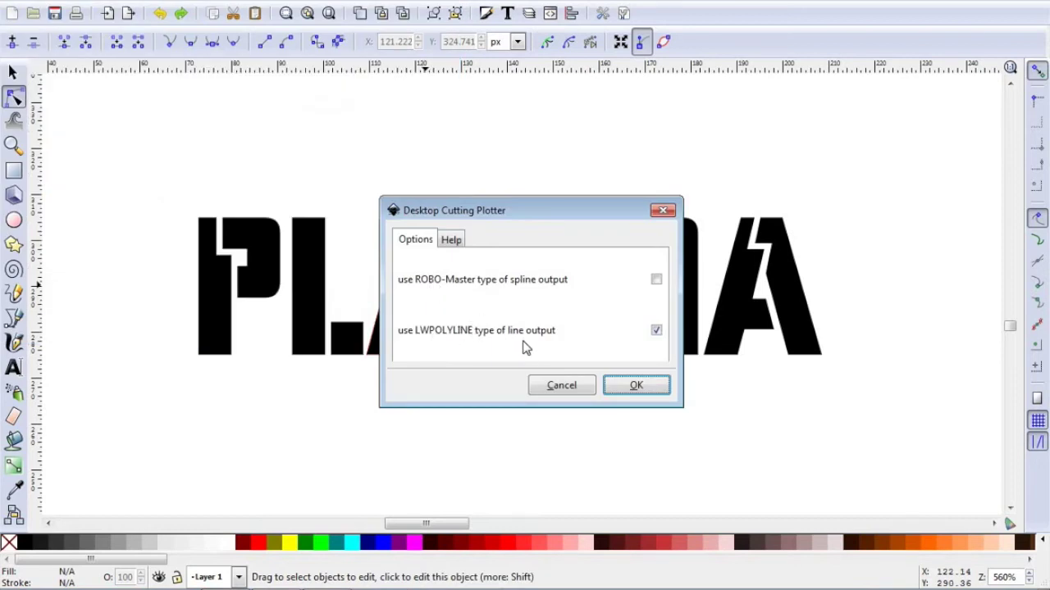
pyautogui.click(635, 383)
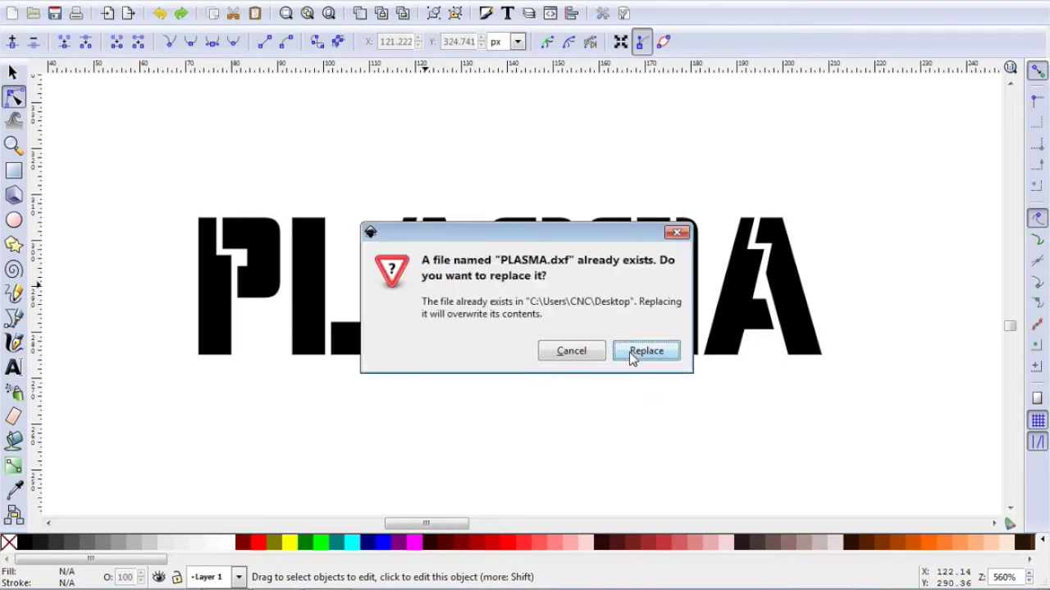
pyautogui.click(646, 351)
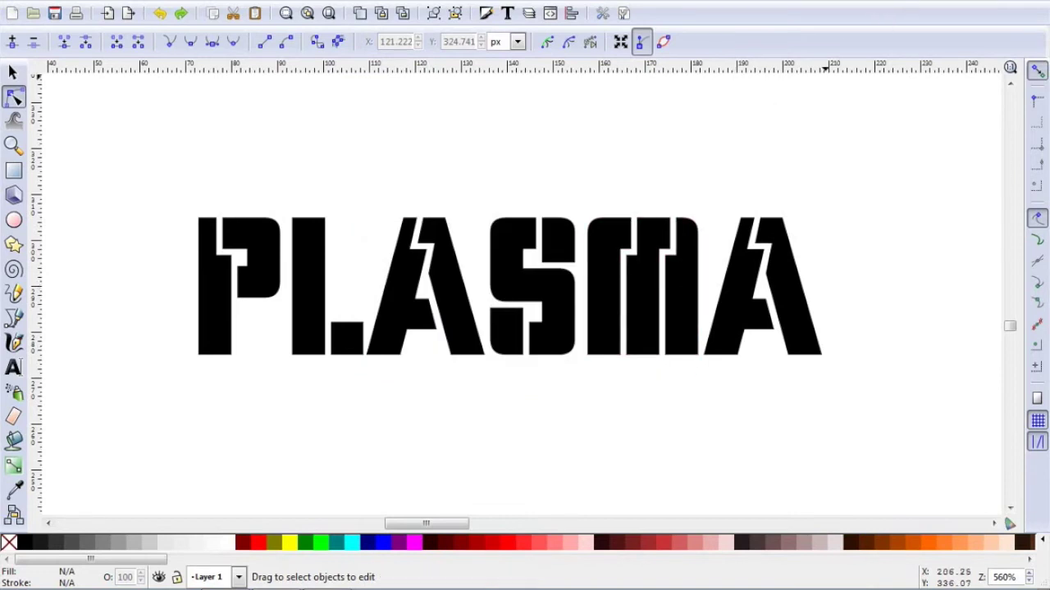
pyautogui.click(939, 6)
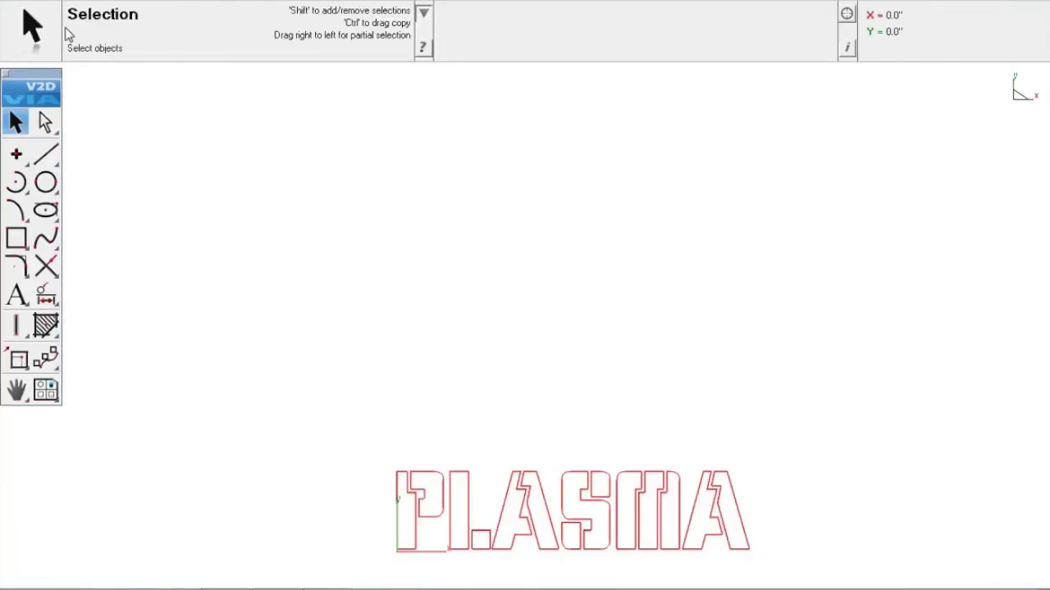
# Start a new, empty drawing from the File menu
pyautogui.click(41, 1)
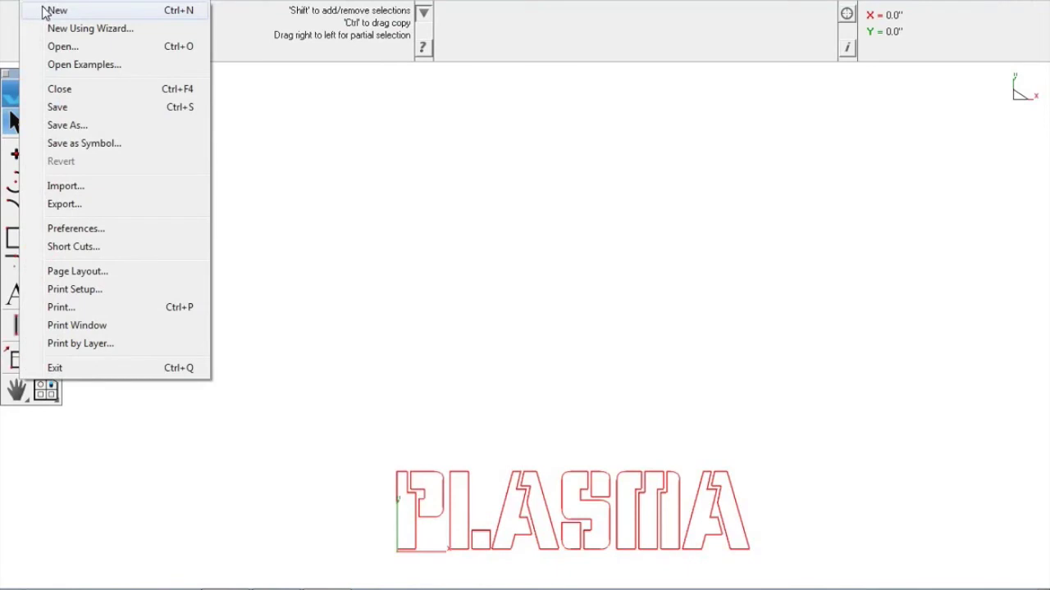
pyautogui.click(45, 11)
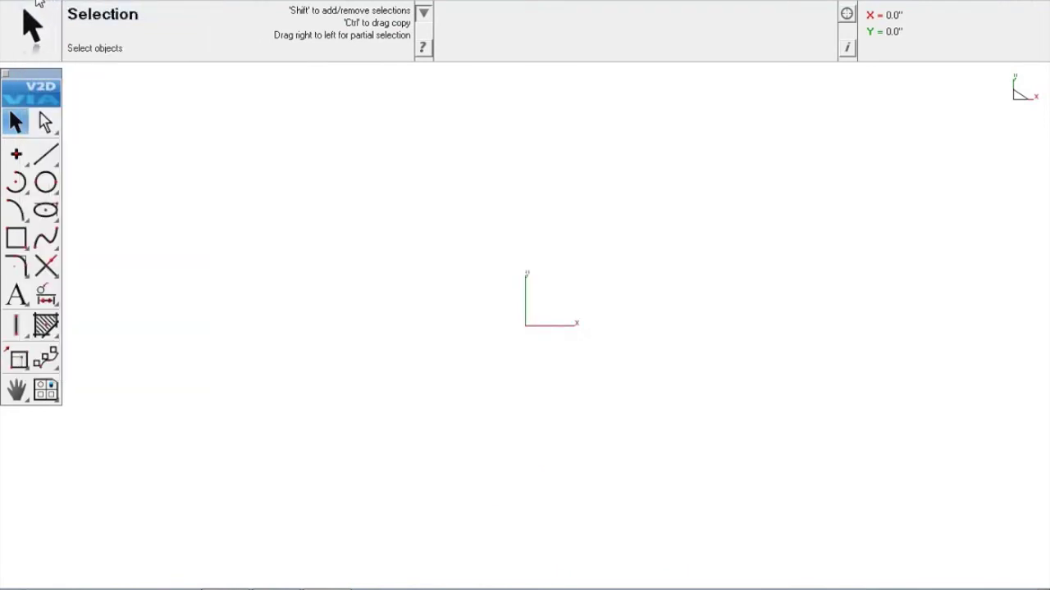
# Begin a DWG/DXF import with file units set to inches
pyautogui.click(38, 2)
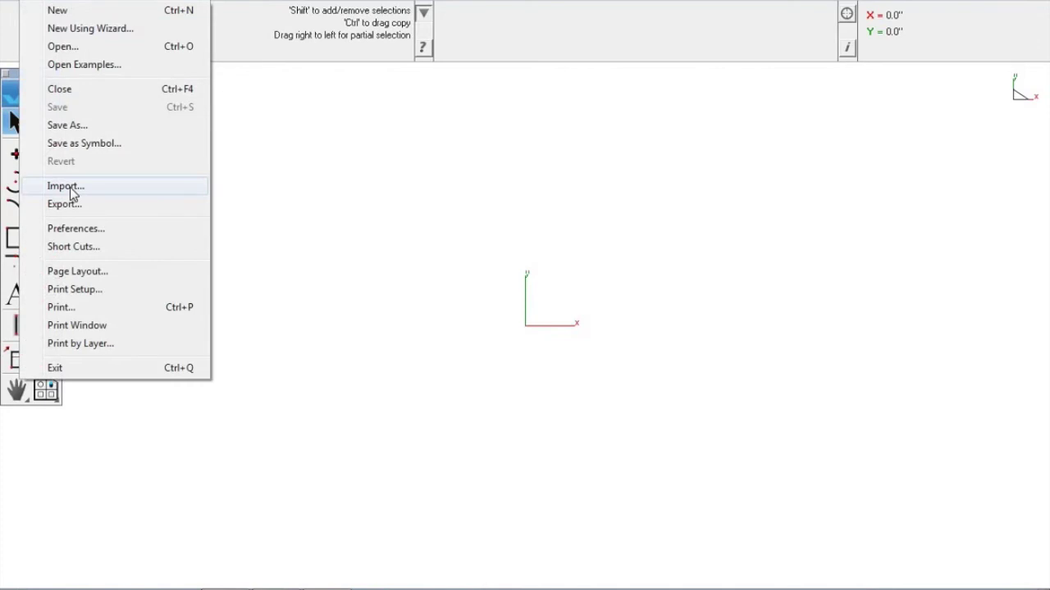
pyautogui.click(66, 187)
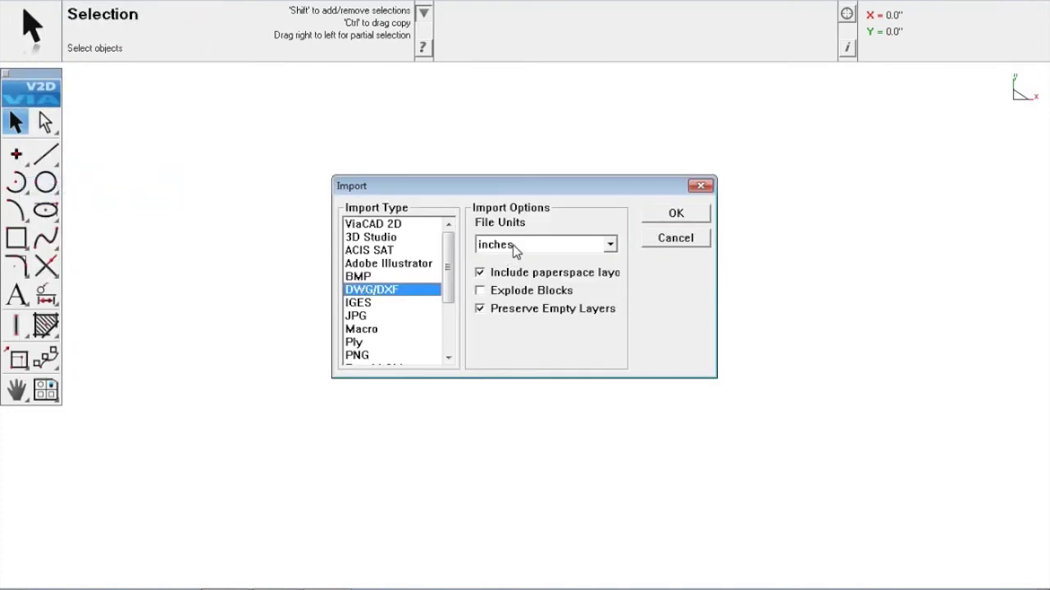
pyautogui.click(676, 215)
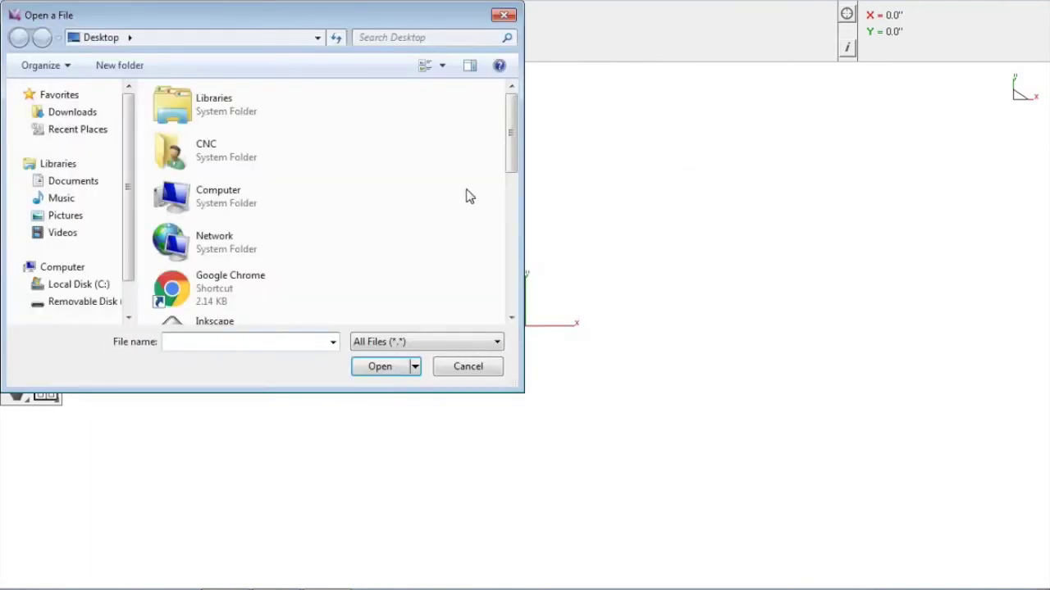
# Browse from Local Disk (C:) through Users to the Desktop and import PLASMA
pyautogui.moveTo(517, 133); pyautogui.dragTo(529, 272)
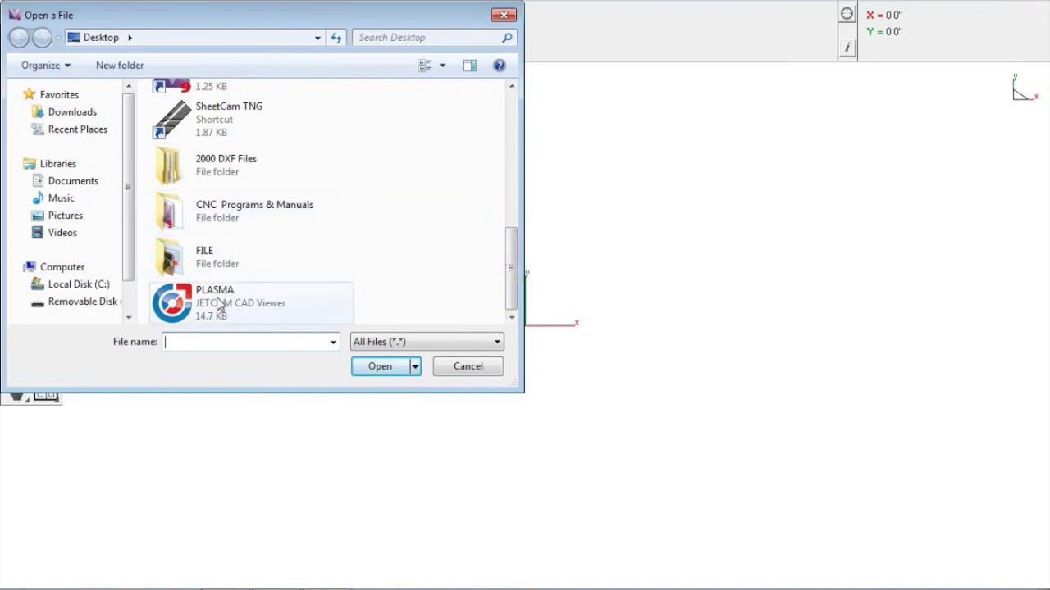
pyautogui.click(71, 268)
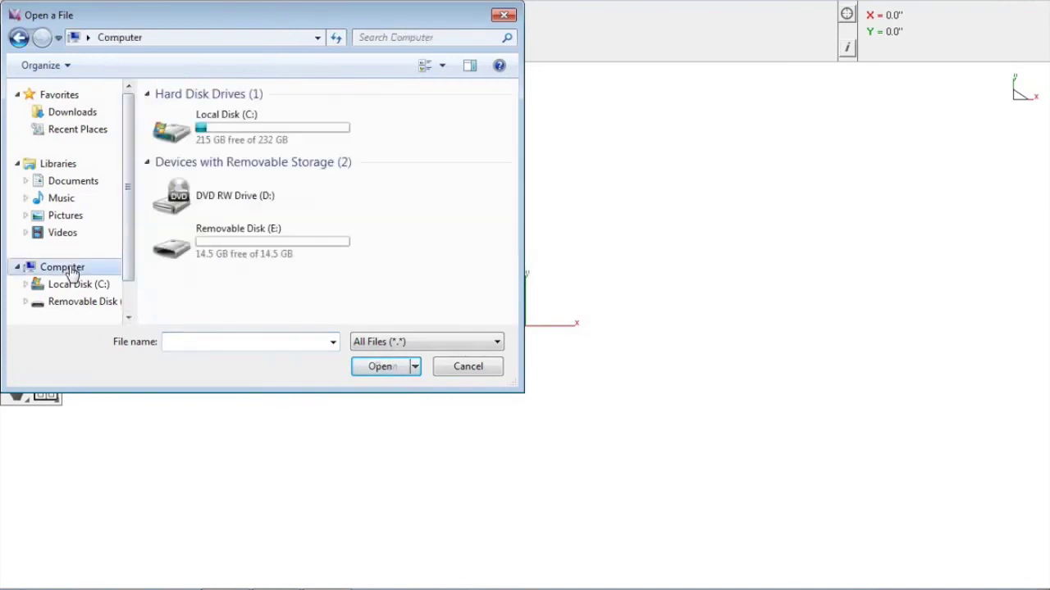
pyautogui.doubleClick(215, 134)
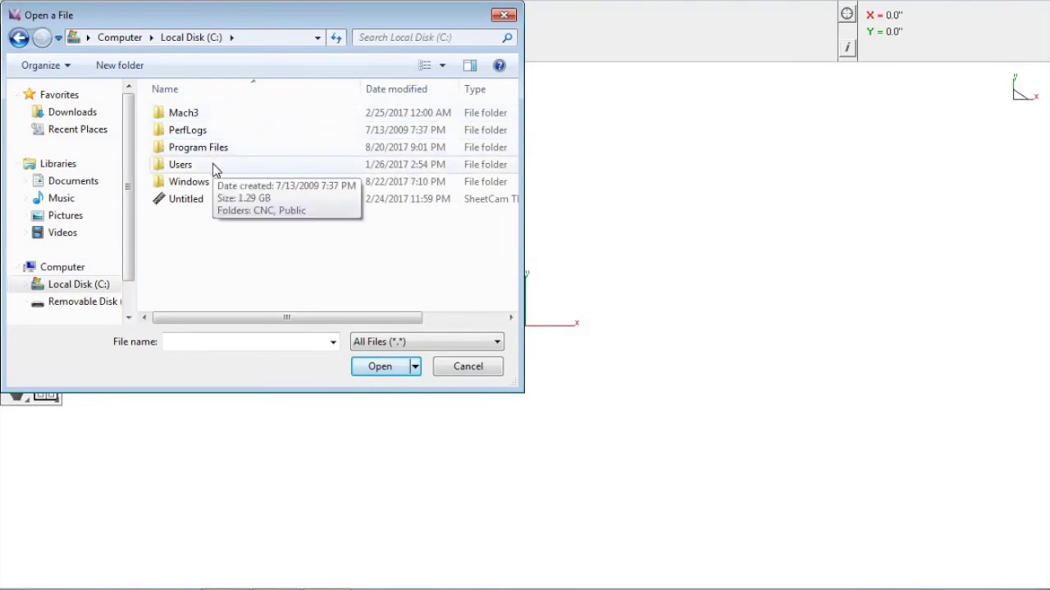
pyautogui.click(213, 169)
pyautogui.doubleClick(214, 169)
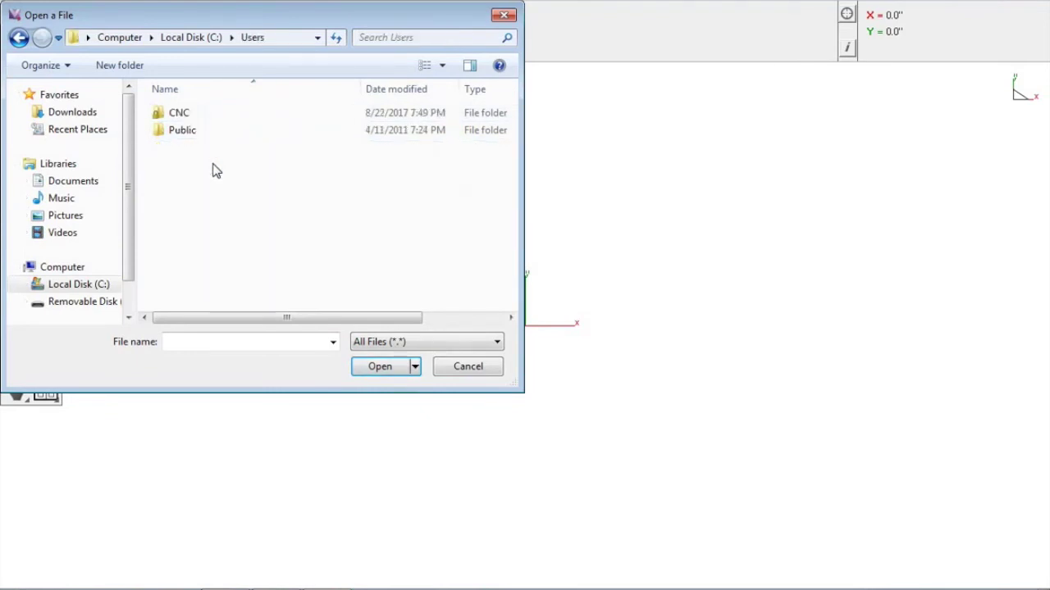
pyautogui.doubleClick(182, 119)
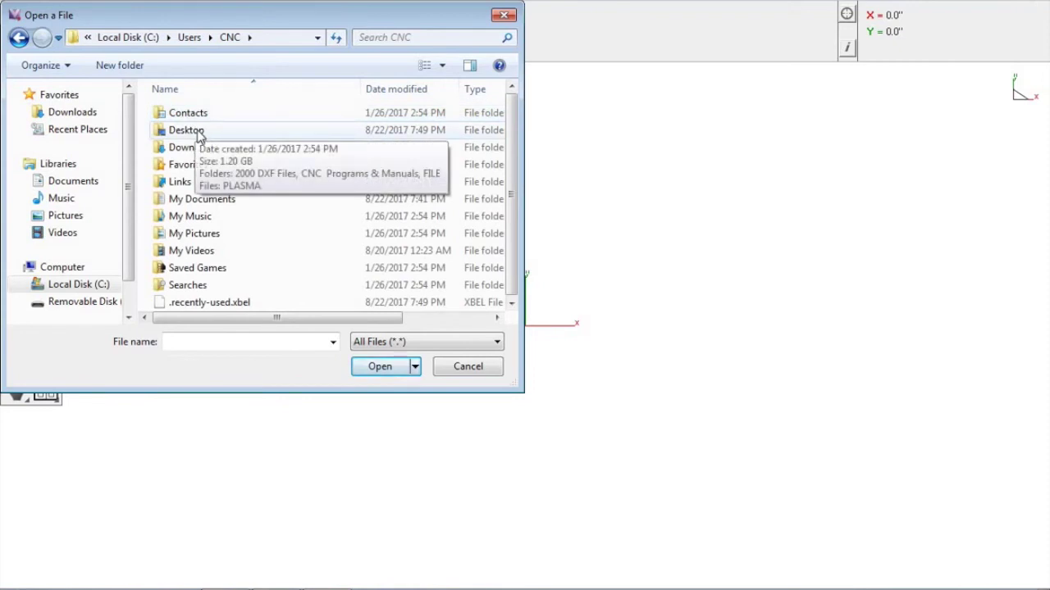
pyautogui.doubleClick(194, 130)
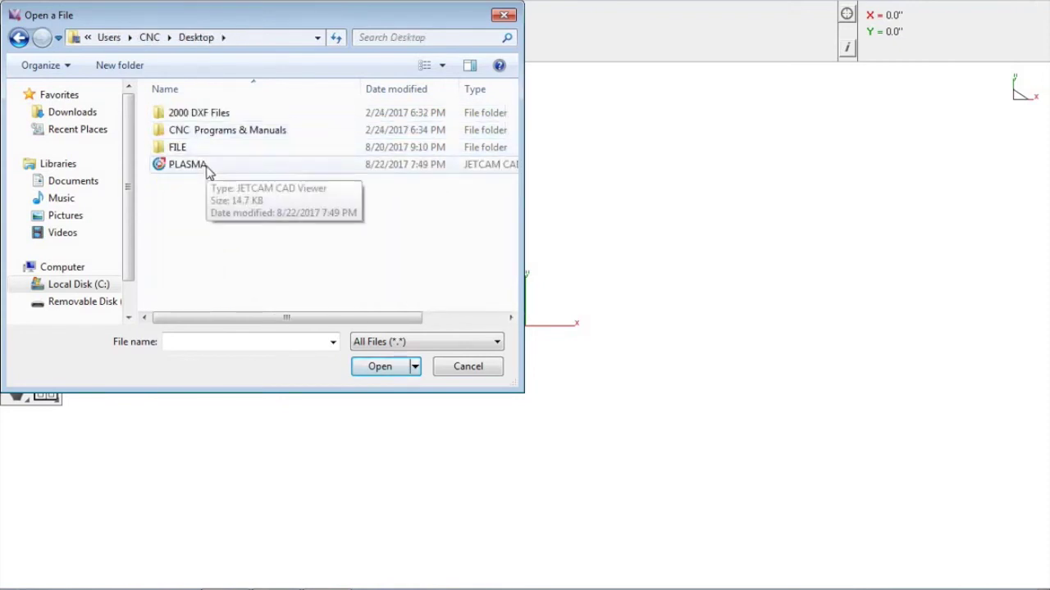
pyautogui.click(207, 166)
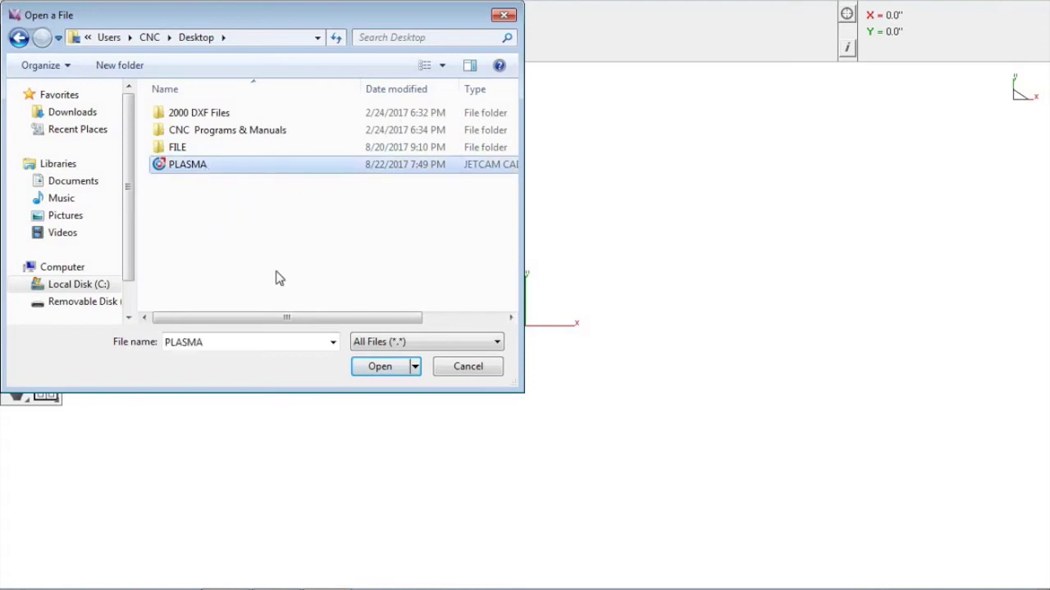
pyautogui.click(373, 366)
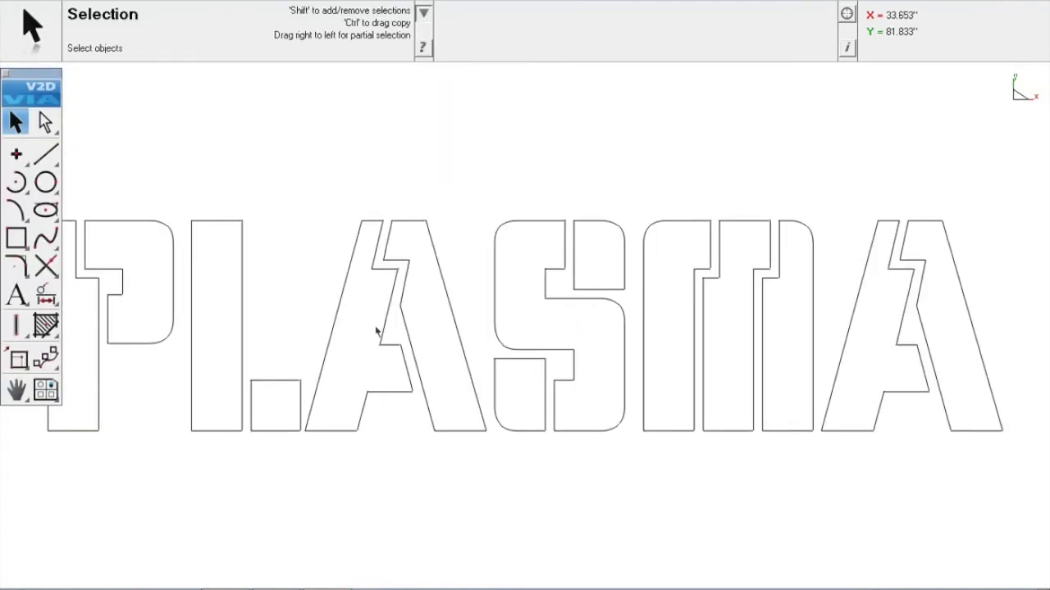
# Box-select all PLASMA outlines and move them so the lower-left corner sits on the origin
pyautogui.scroll(-3, 375, 330)
pyautogui.scroll(-1, 426, 243)
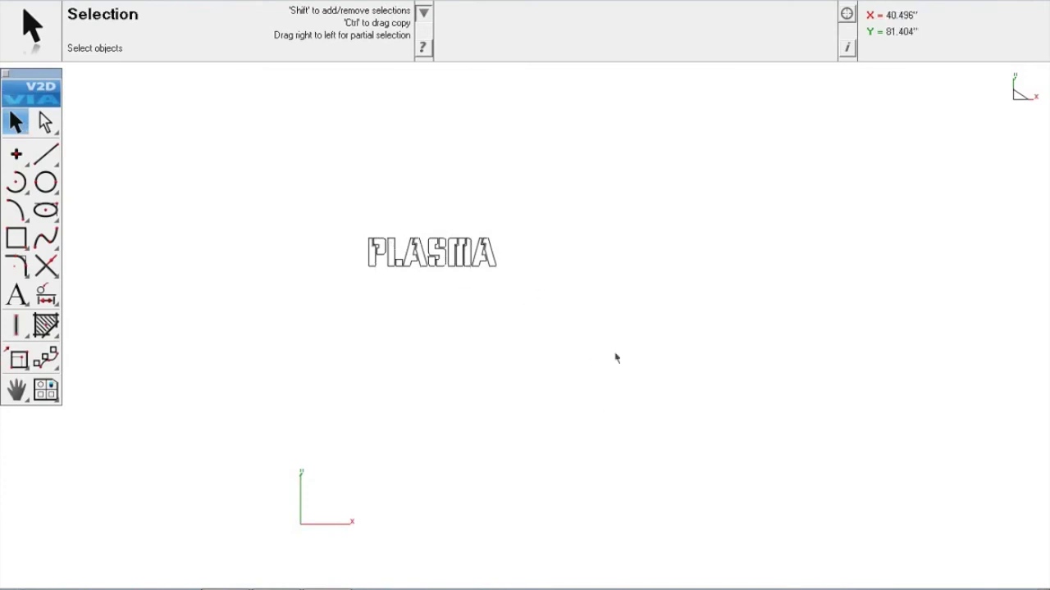
pyautogui.moveTo(570, 354); pyautogui.dragTo(299, 161)
pyautogui.moveTo(375, 257); pyautogui.dragTo(323, 530)
pyautogui.scroll(5, 323, 530)
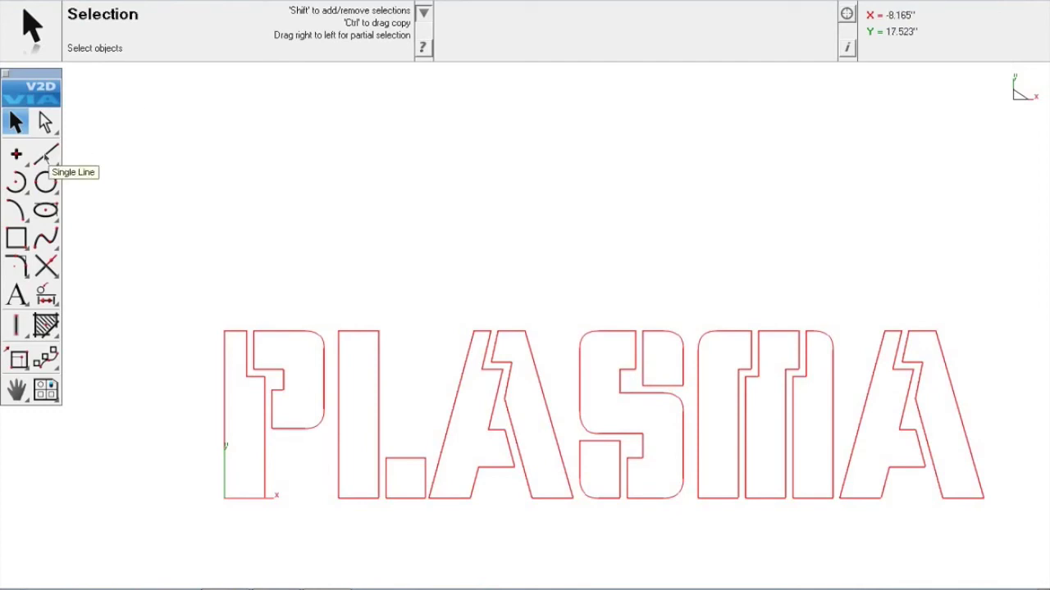
pyautogui.click(46, 155)
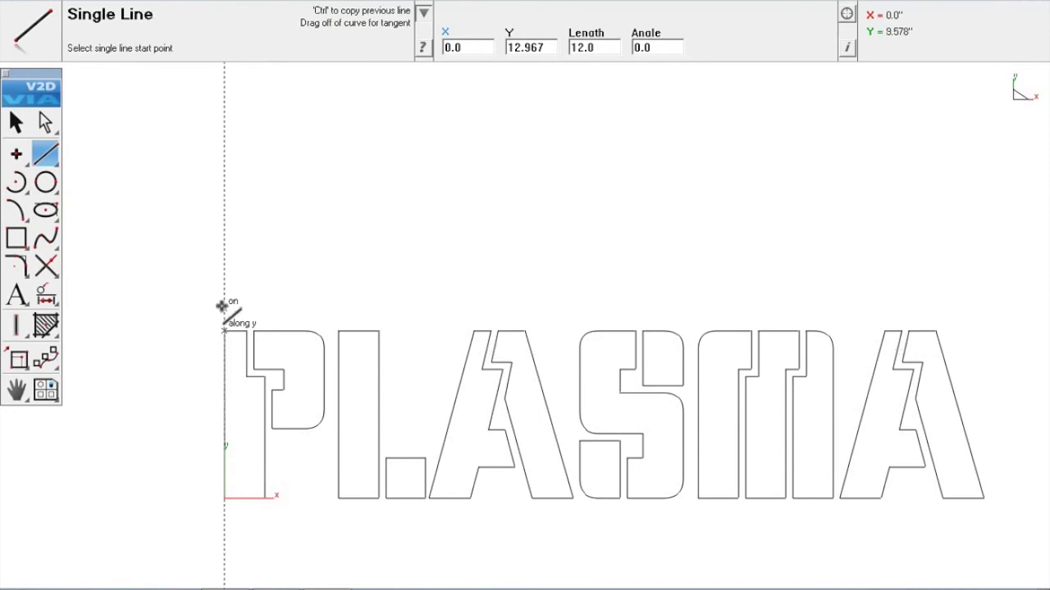
# Draw a horizontal 9.0-inch reference line above the text, then reselect all PLASMA outlines
pyautogui.click(223, 283)
pyautogui.click(445, 283)
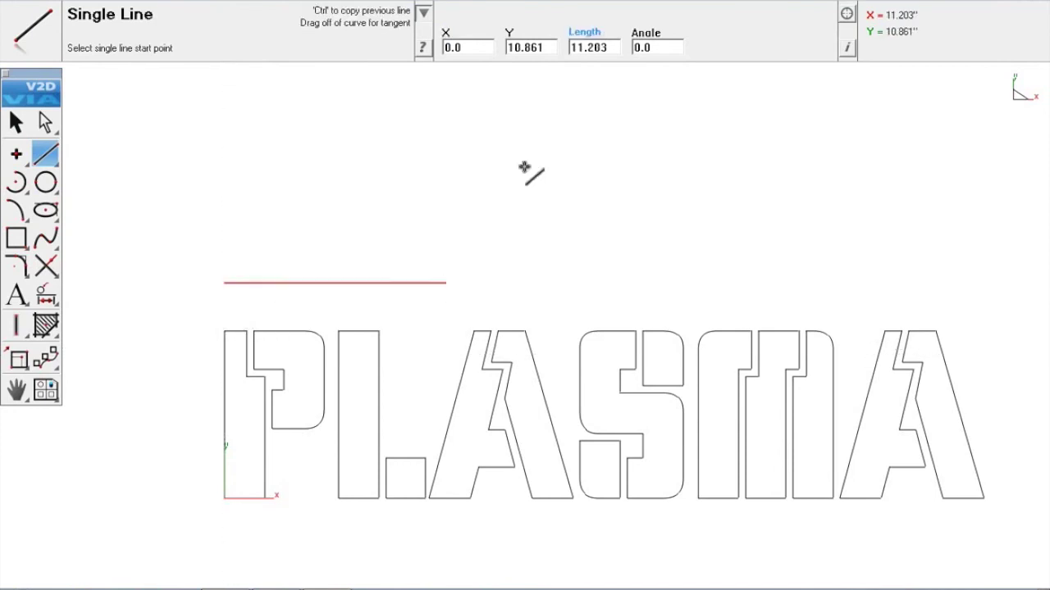
pyautogui.click(604, 53)
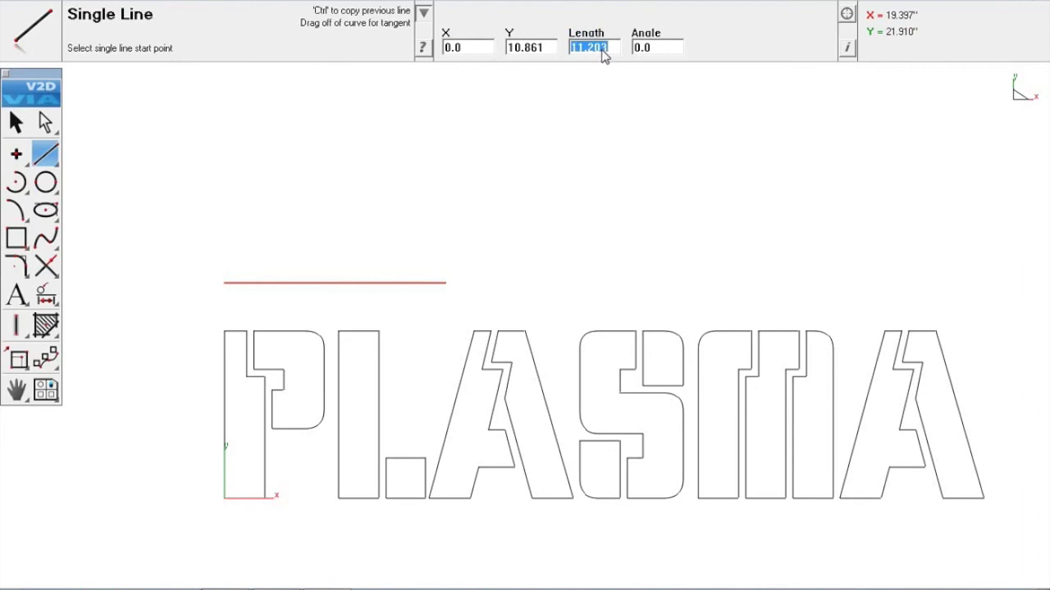
pyautogui.write('9')
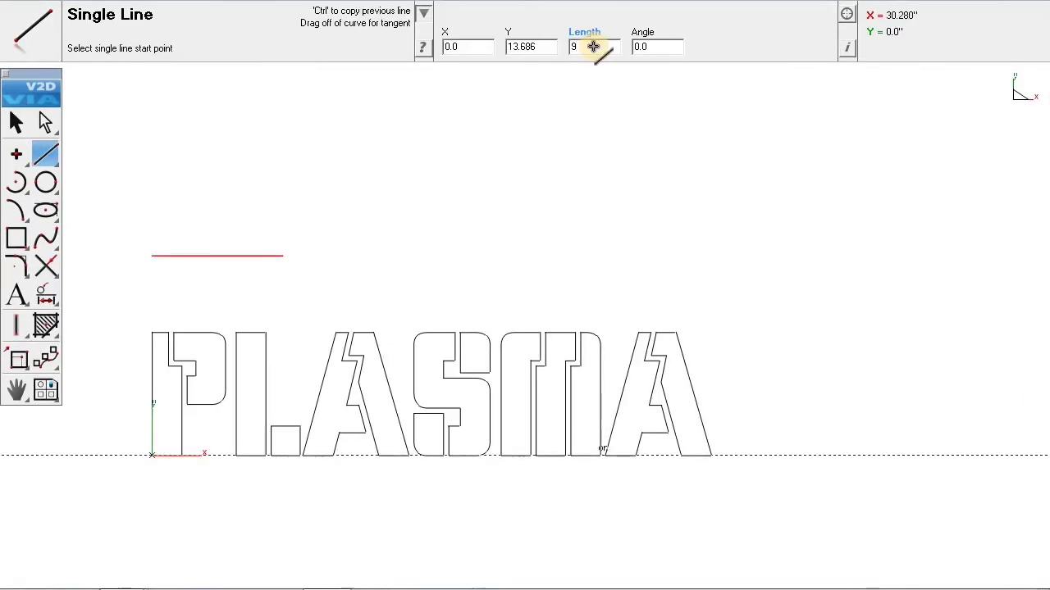
pyautogui.write('.0')
pyautogui.press('Return')
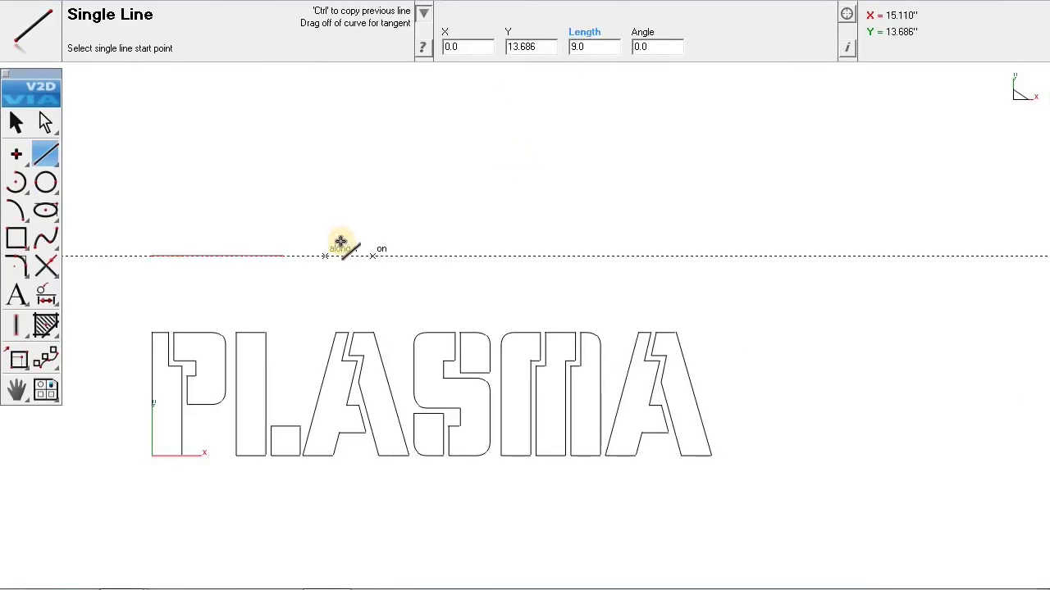
pyautogui.click(14, 121)
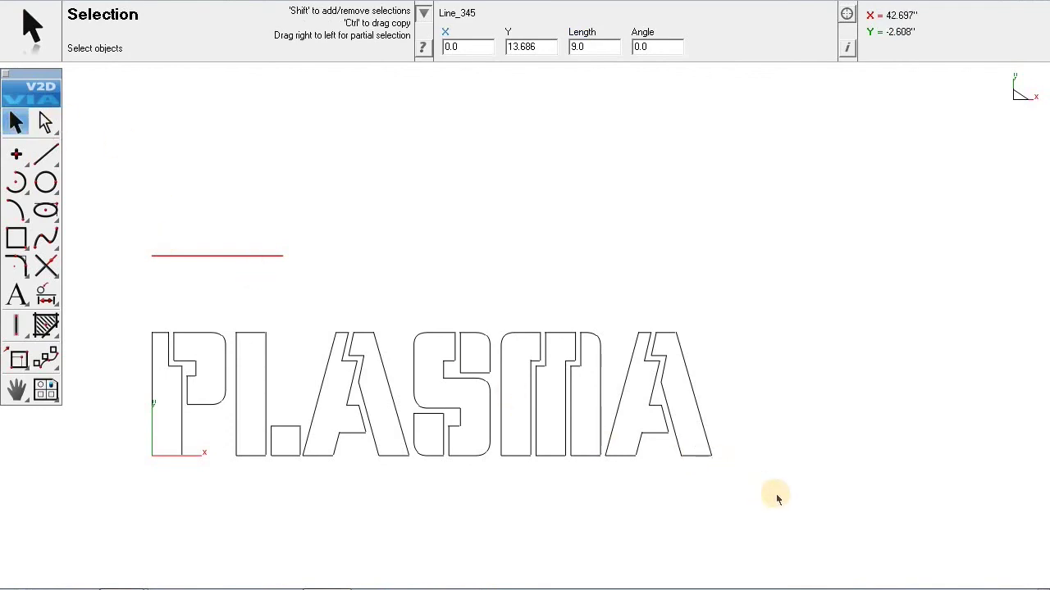
pyautogui.moveTo(782, 507); pyautogui.dragTo(127, 314)
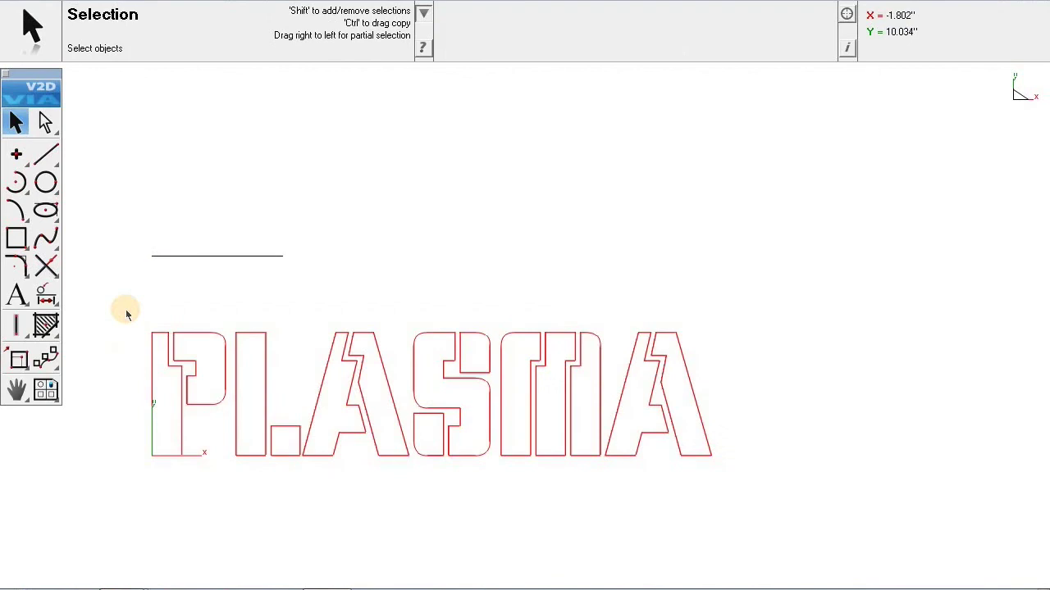
# Uniformly scale PLASMA so the final A's corner meets the 9-inch line's right end, then drag it toward the origin
pyautogui.click(18, 366)
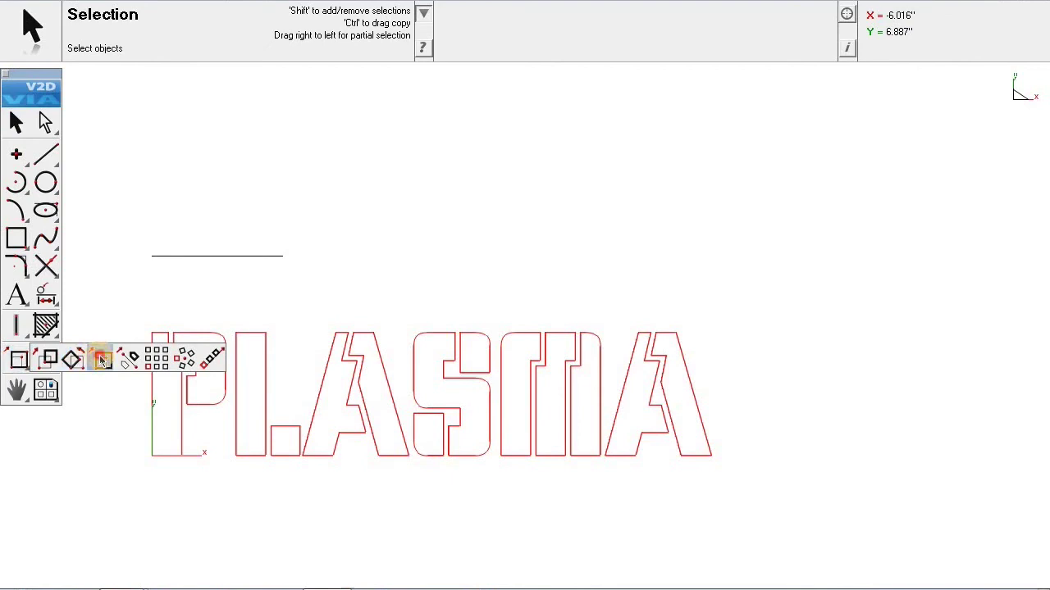
pyautogui.click(99, 356)
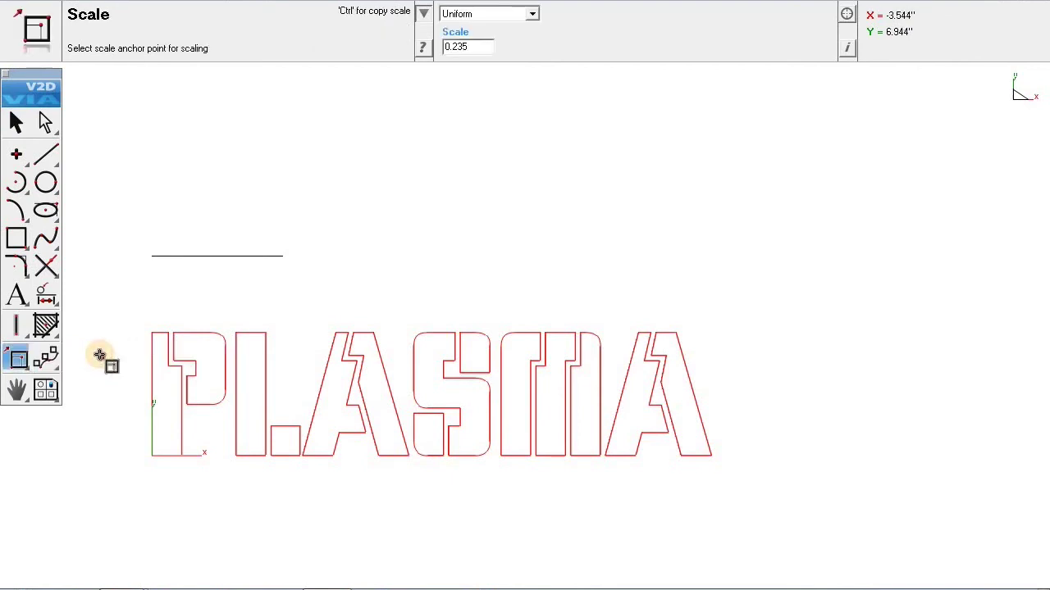
pyautogui.click(151, 257)
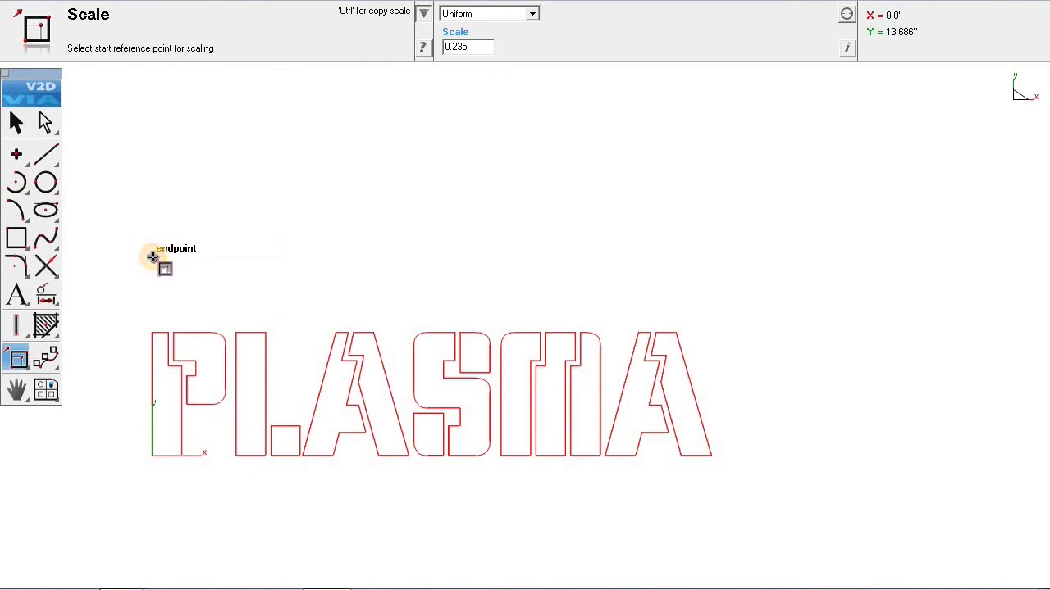
pyautogui.click(716, 453)
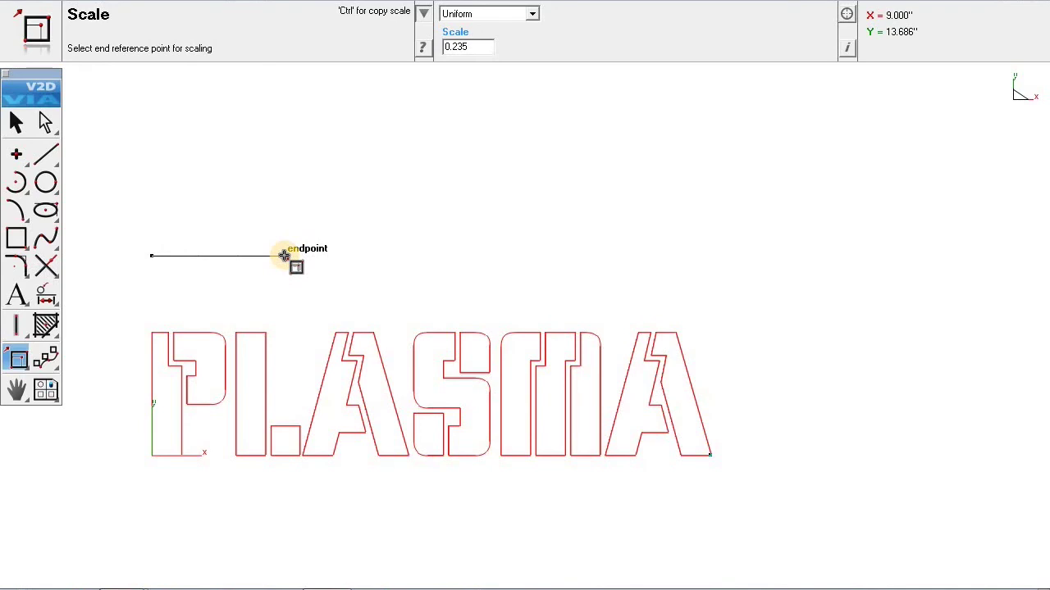
pyautogui.click(283, 256)
pyautogui.click(16, 121)
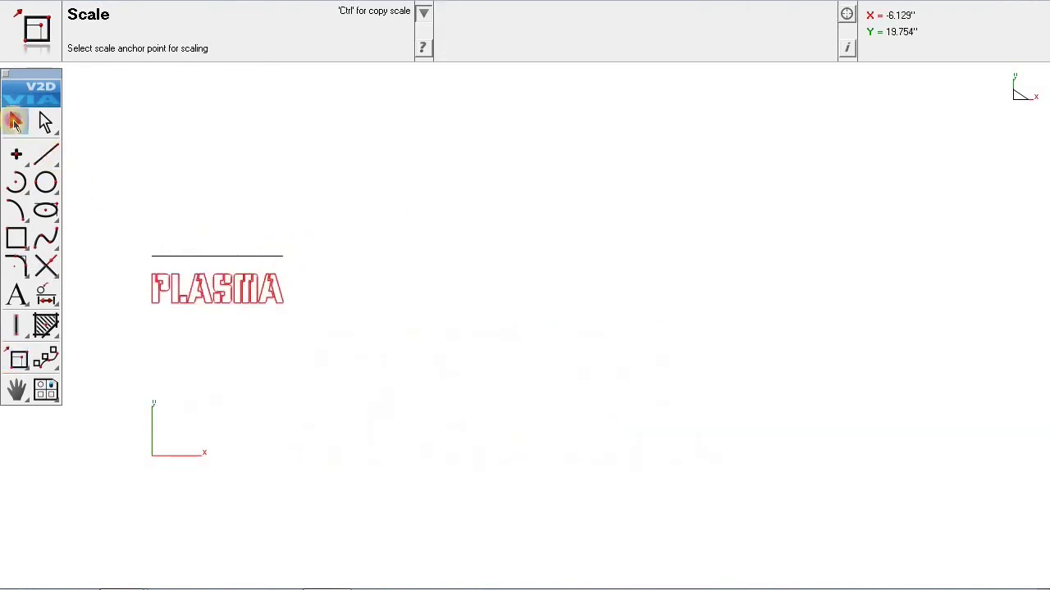
pyautogui.moveTo(153, 300); pyautogui.dragTo(157, 446)
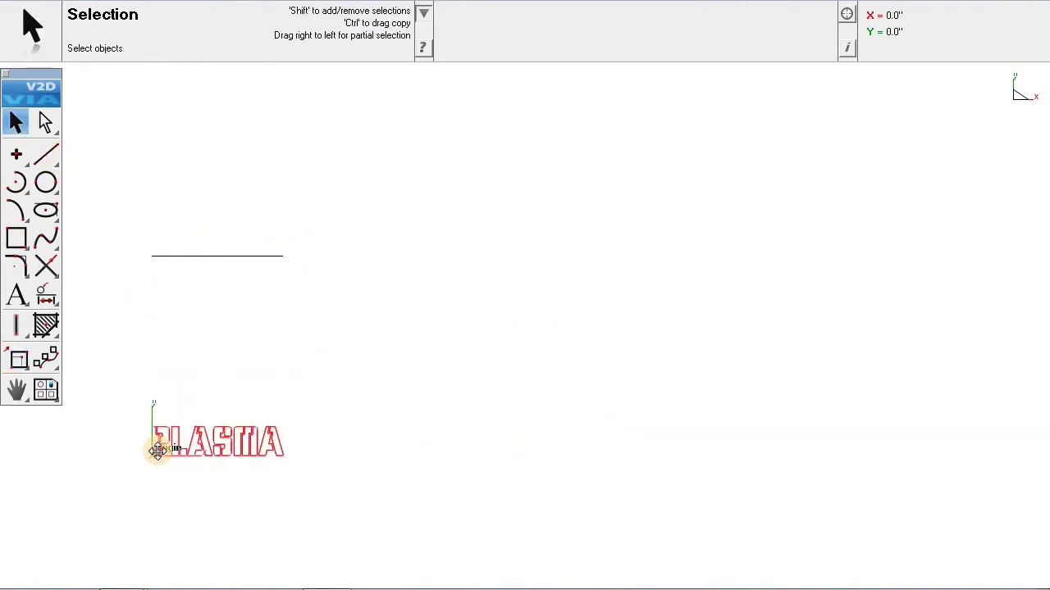
# Delete the 9-inch reference line
pyautogui.click(235, 312)
pyautogui.moveTo(333, 309); pyautogui.dragTo(82, 216)
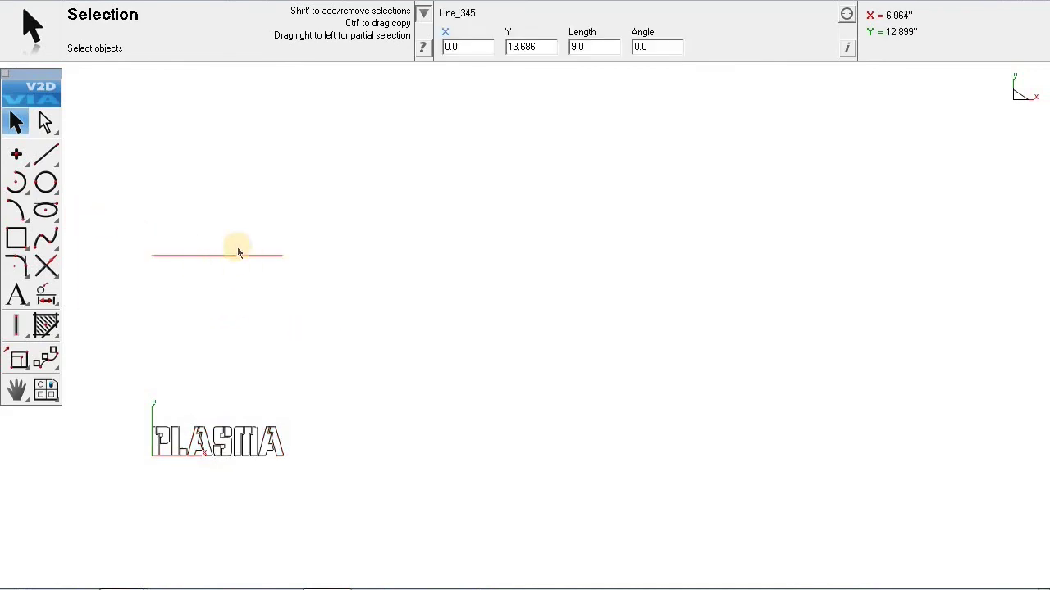
pyautogui.press('Delete')
# Zoom in to check the 9.000-inch right end, then select the whole PLASMA outline
pyautogui.scroll(5, 241, 460)
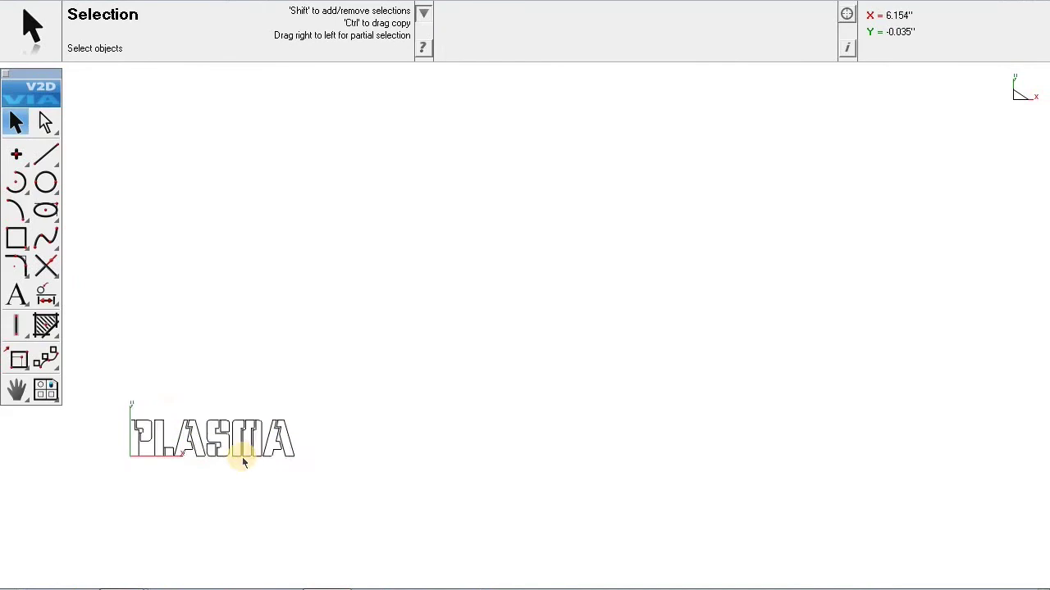
pyautogui.scroll(-2, 107, 464)
pyautogui.scroll(5, 108, 468)
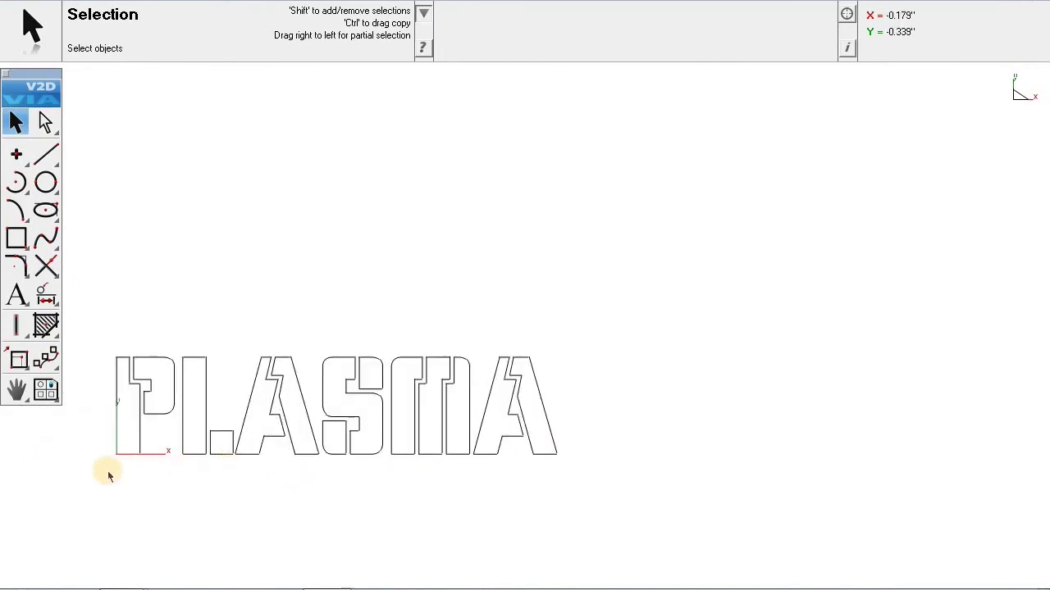
pyautogui.scroll(2, 106, 471)
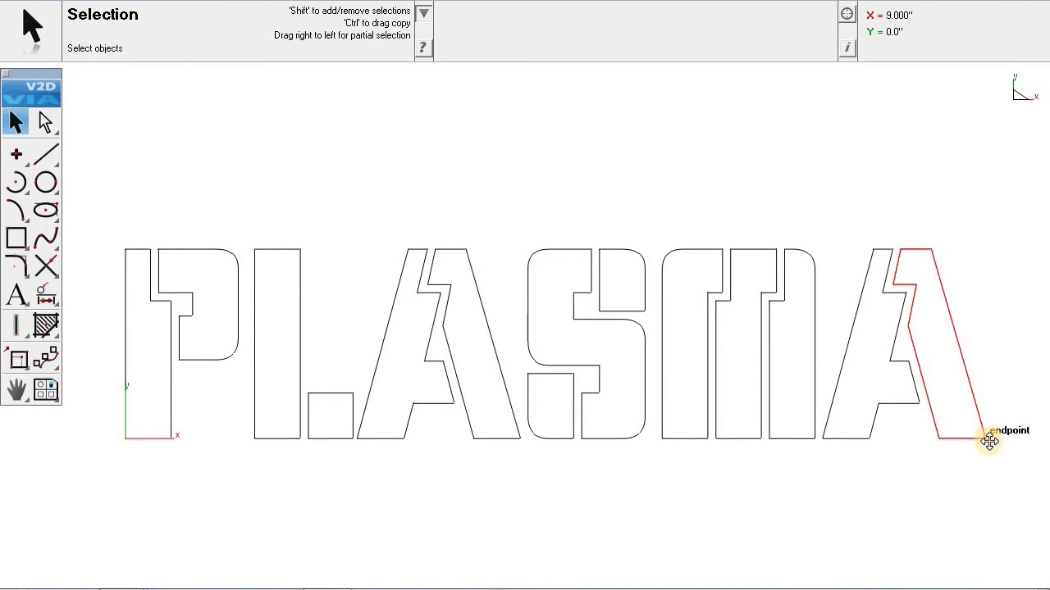
pyautogui.scroll(-2, 695, 209)
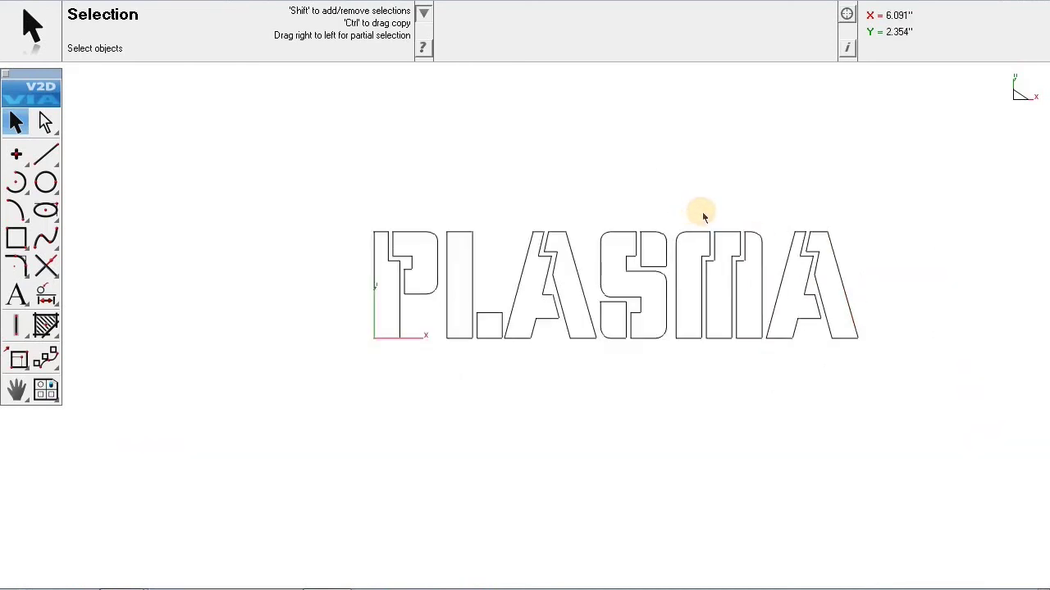
pyautogui.scroll(-2, 702, 212)
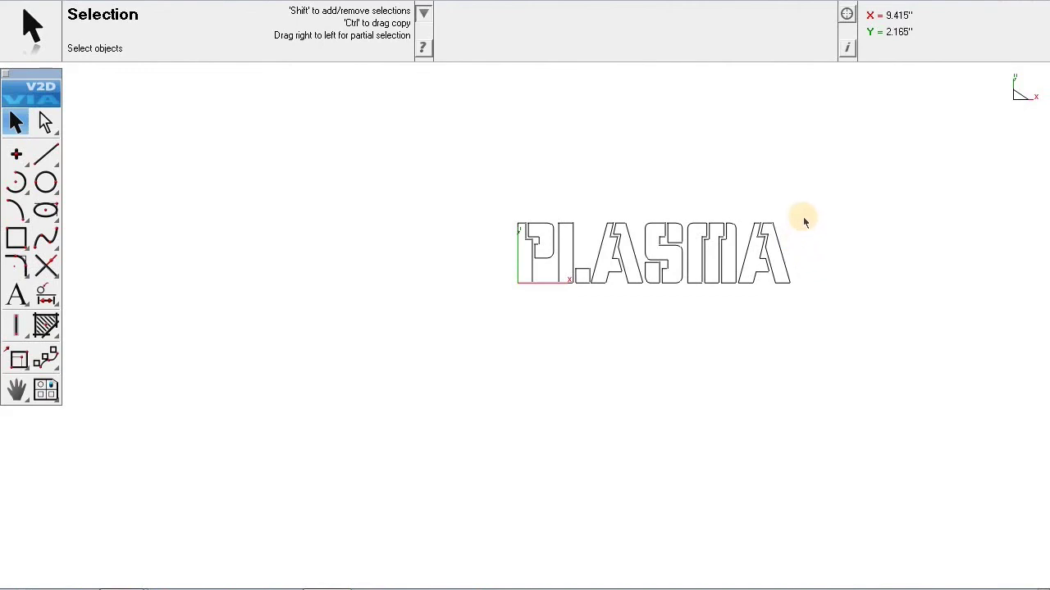
pyautogui.scroll(1, 804, 214)
pyautogui.moveTo(829, 329); pyautogui.dragTo(363, 294)
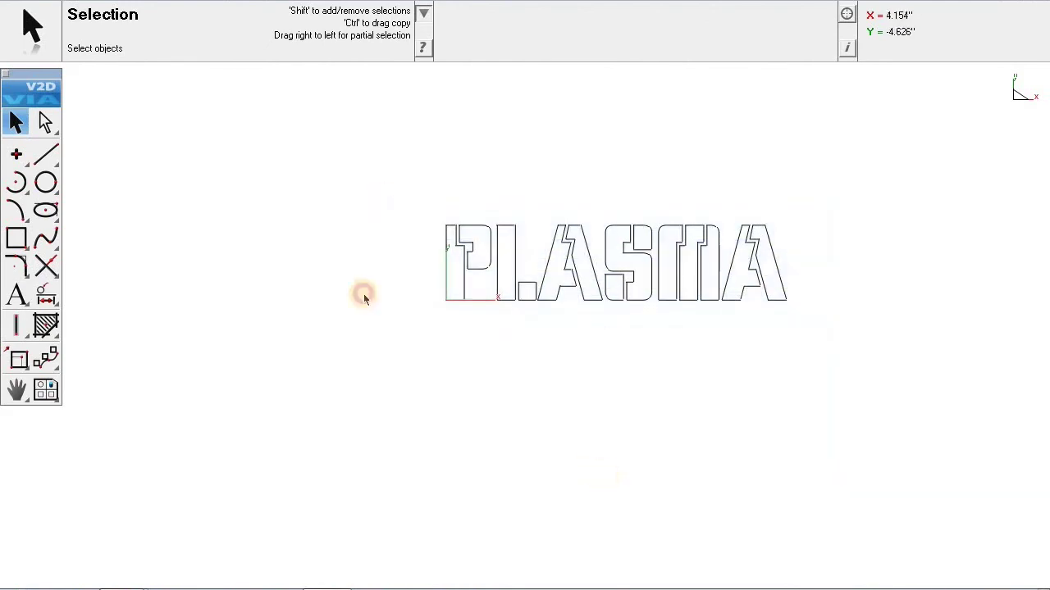
# Export as DWG/DXF with DXF format, saving the file as PLASMA
pyautogui.click(30, 4)
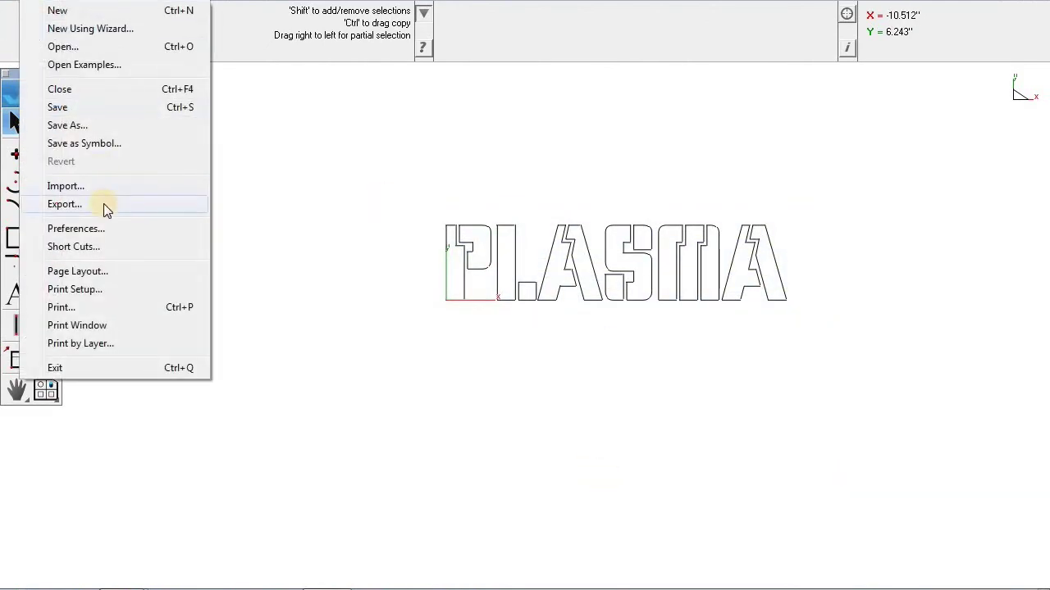
pyautogui.click(103, 205)
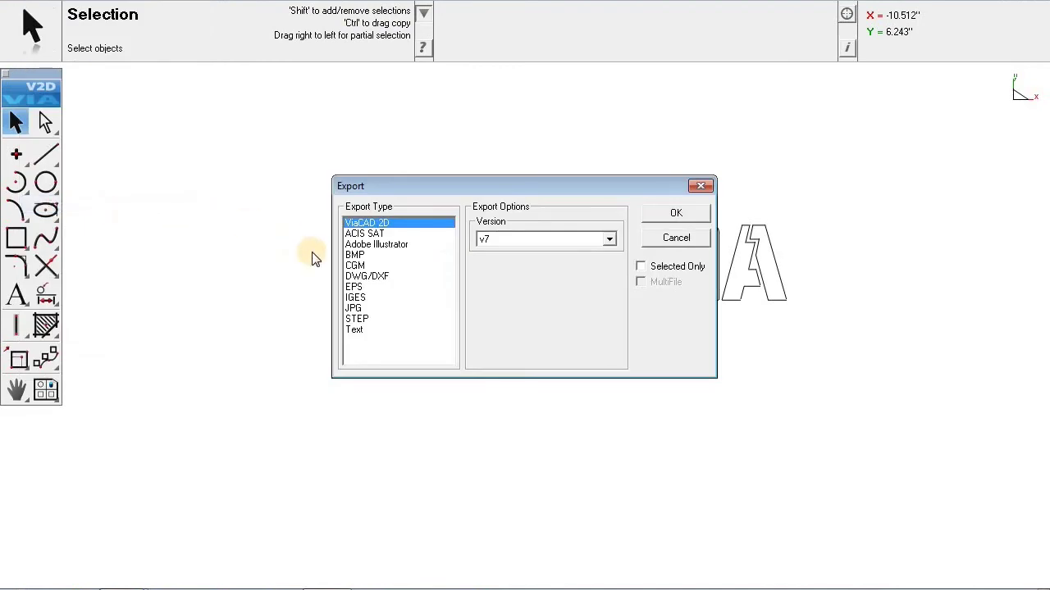
pyautogui.click(366, 277)
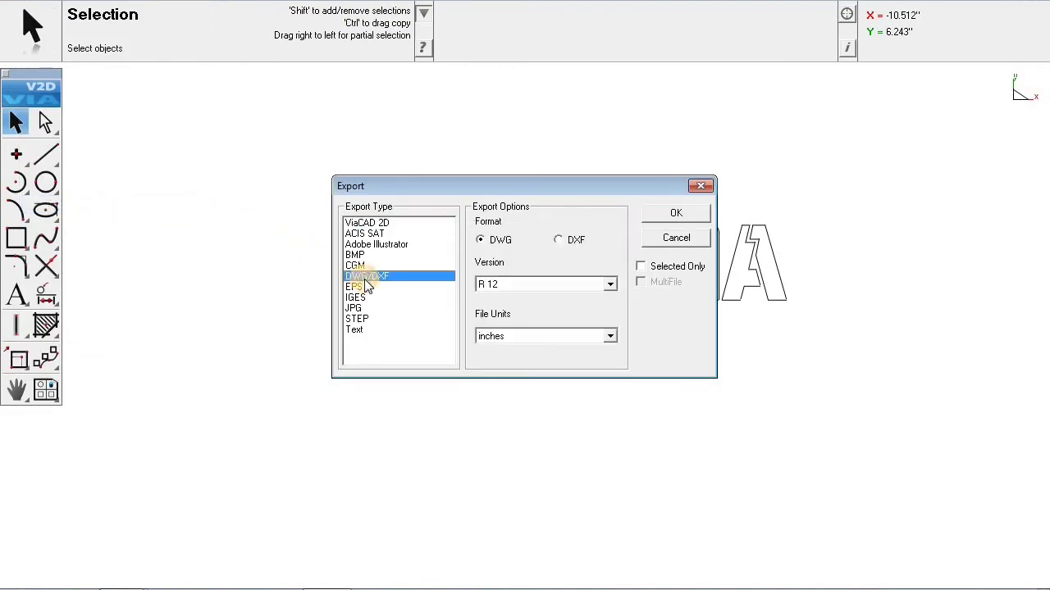
pyautogui.click(568, 242)
pyautogui.click(686, 213)
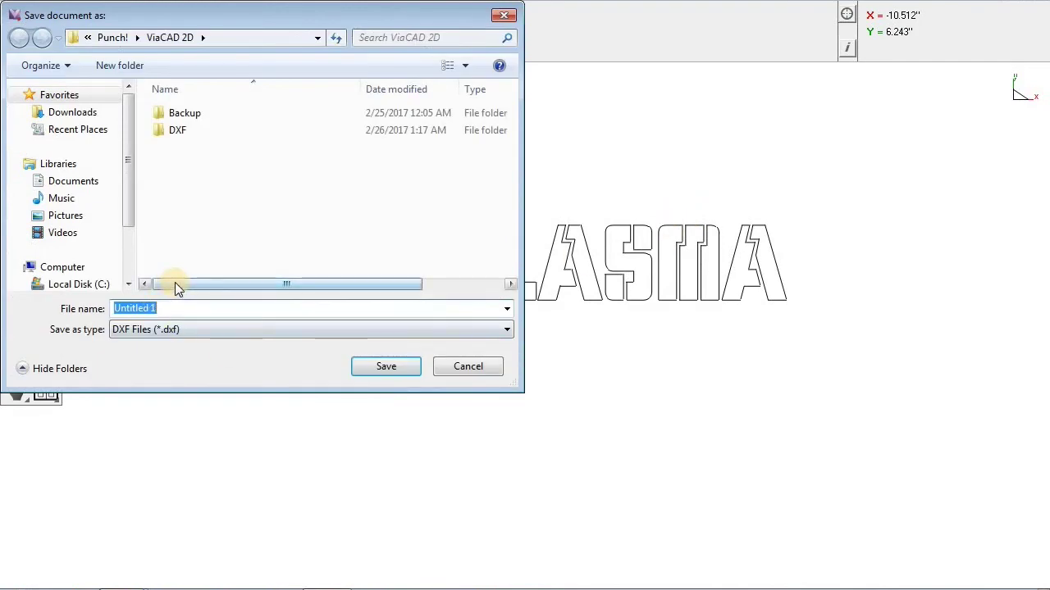
pyautogui.write('PLASMA')
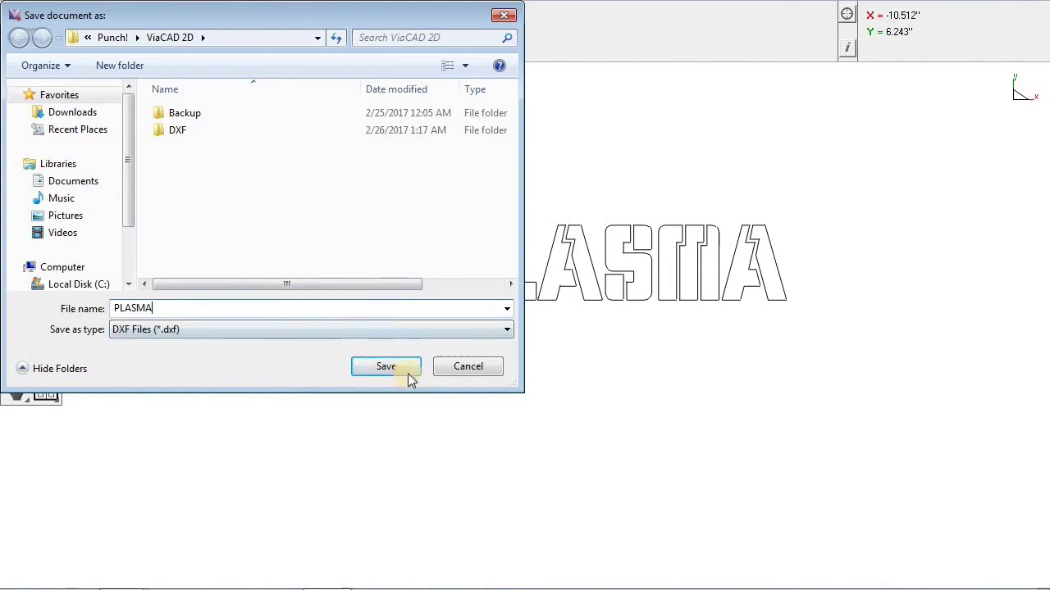
pyautogui.click(450, 368)
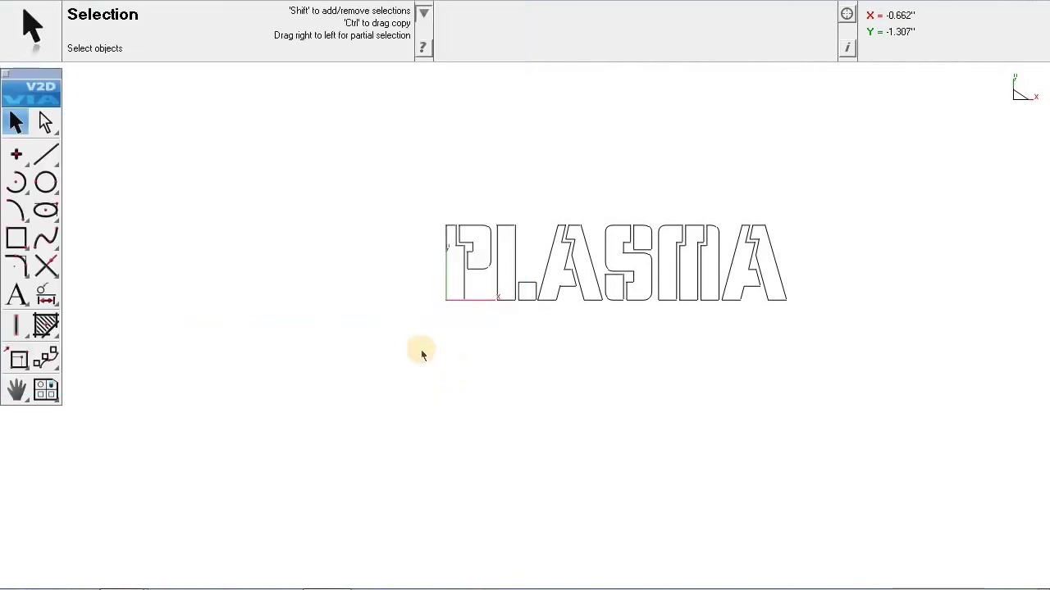